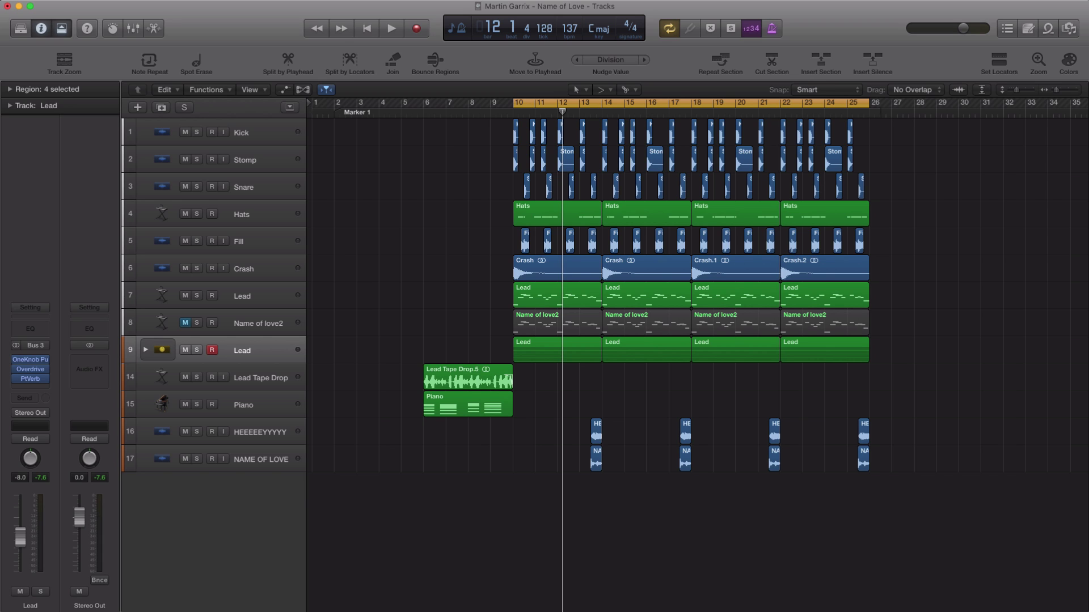
Play the Lead track stack in solo, stop playback, and clear its solo and the region selection.
click(197, 350)
key(space)
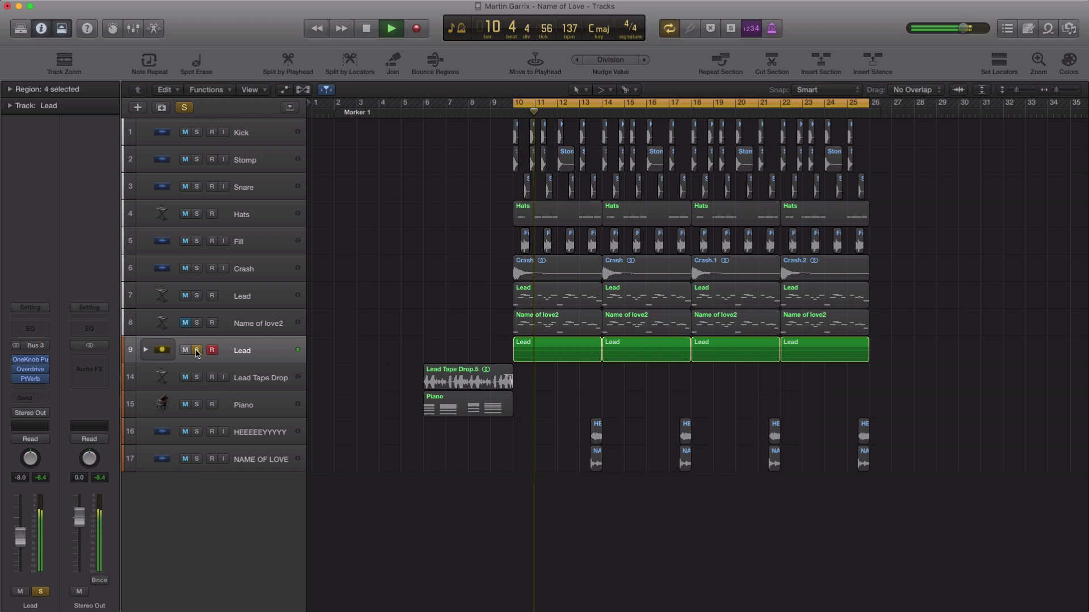
key(space)
click(197, 351)
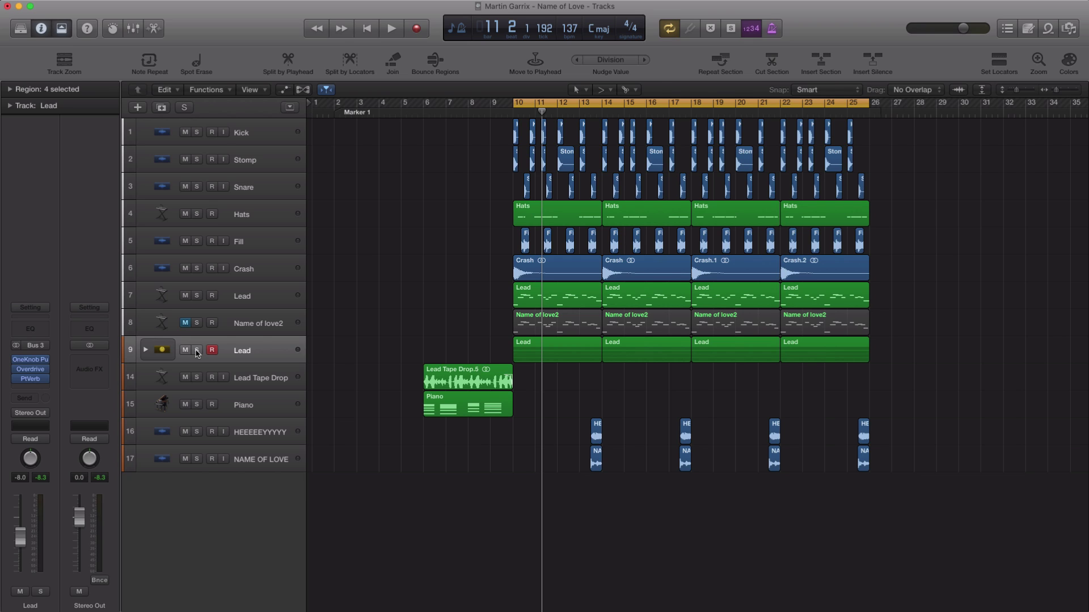
click(942, 333)
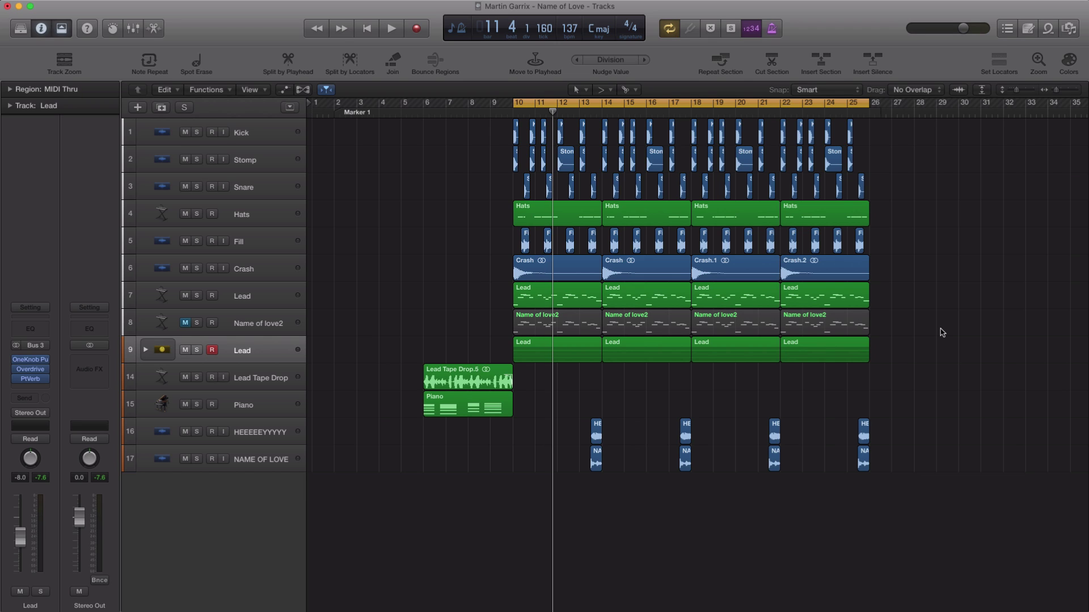
Solo the Lead track stack again and listen to it from bar 10.
click(197, 351)
key(space)
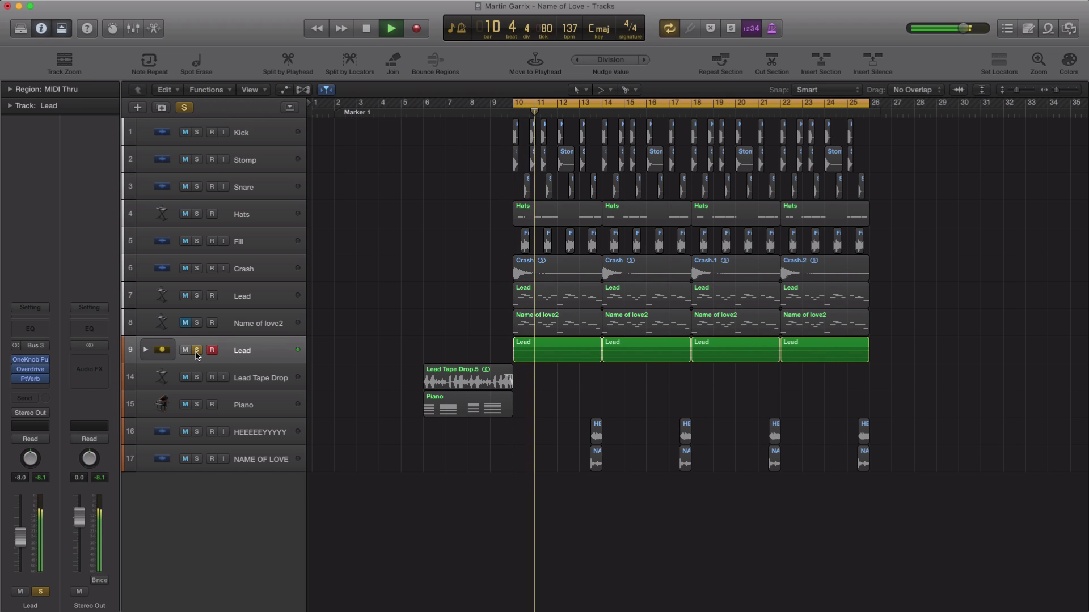
key(space)
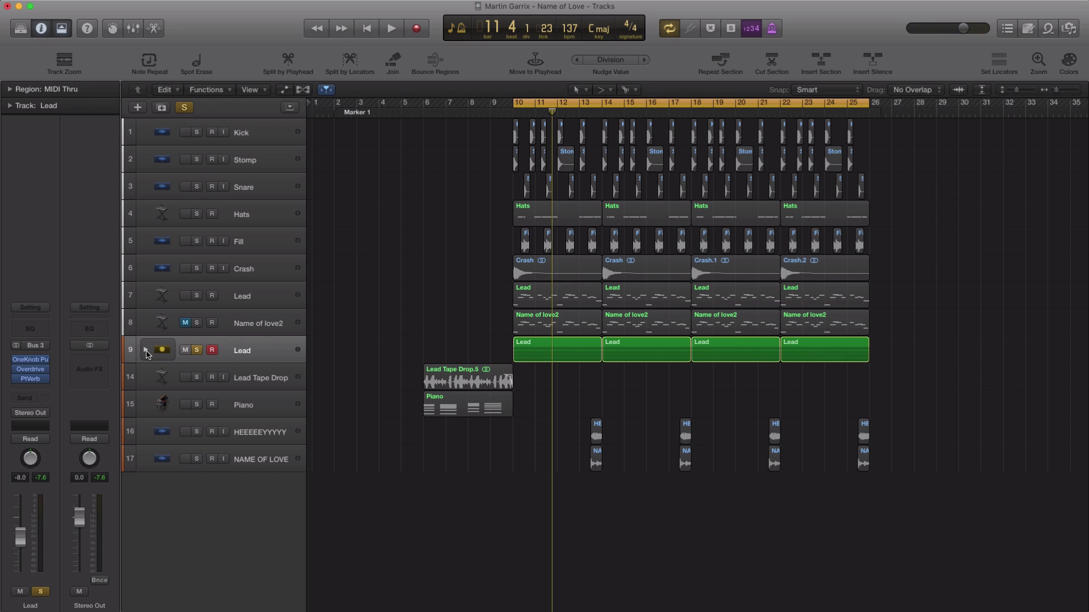
Expand the Lead track stack and play its High Saw track in solo.
click(146, 351)
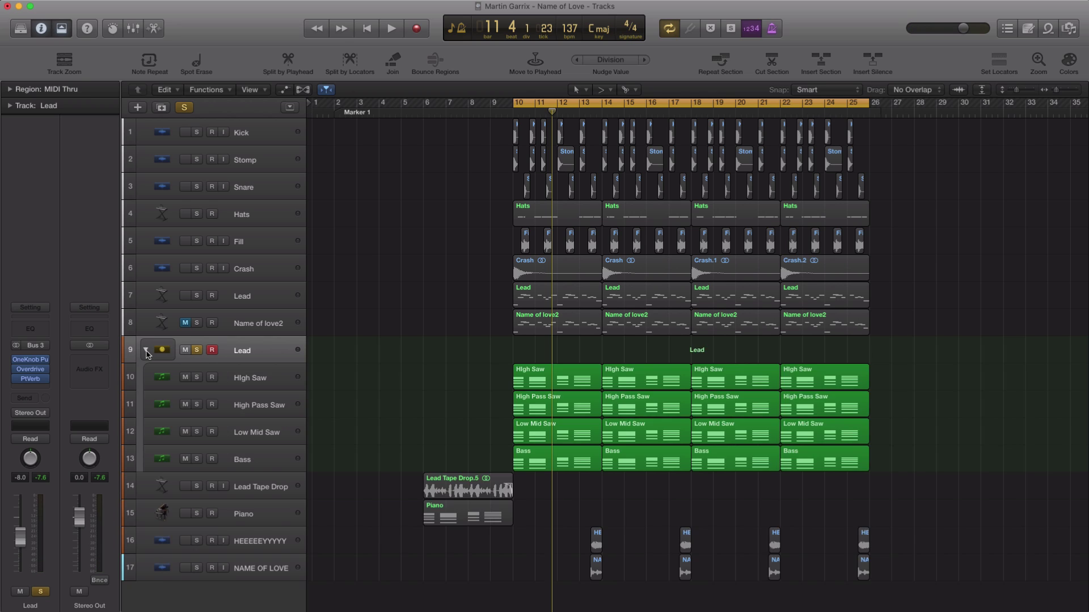
click(249, 389)
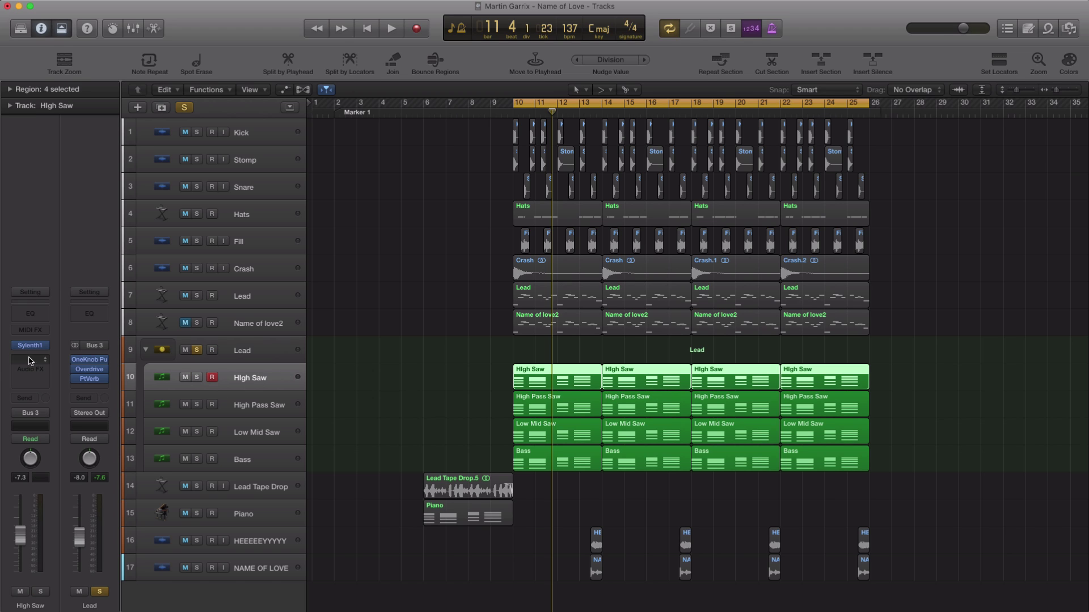
click(197, 377)
key(space)
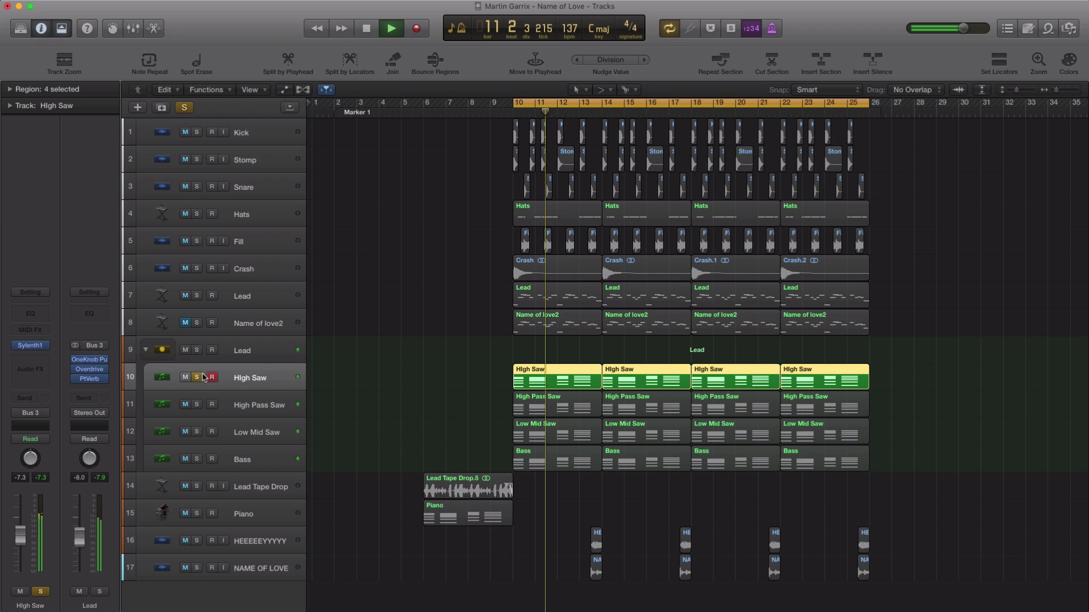
key(space)
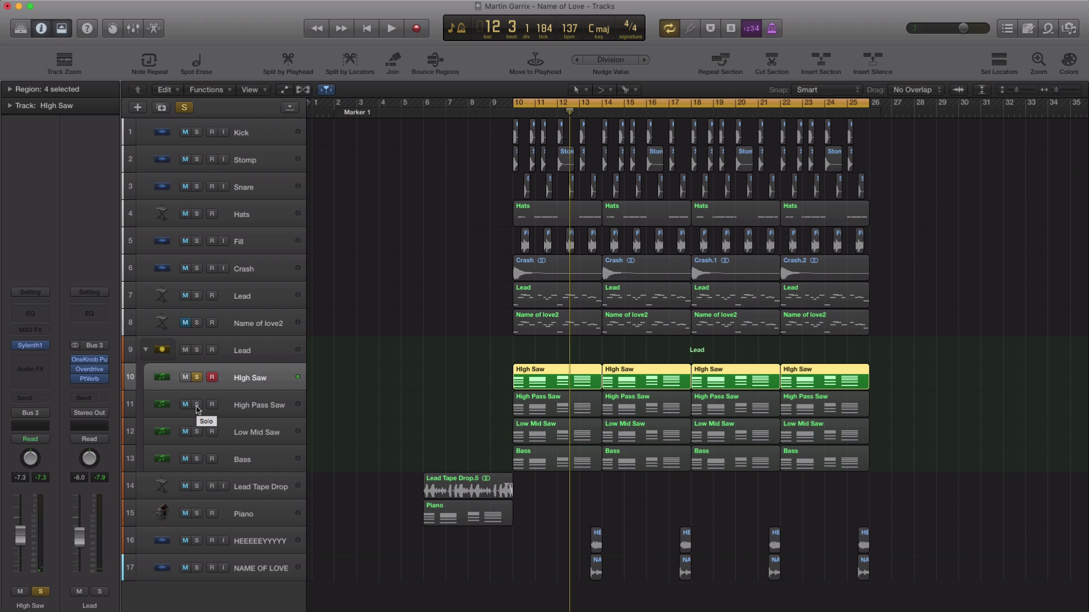
Add the High Pass Saw, Low Mid Saw and Bass tracks to the solo one at a time, playing back after each addition.
click(197, 405)
key(space)
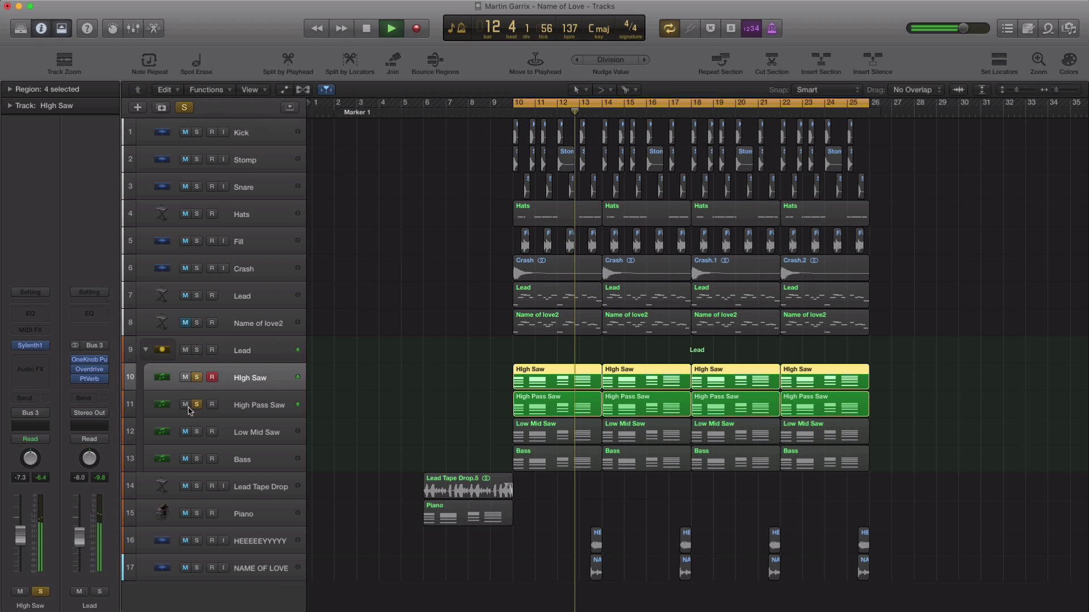
key(space)
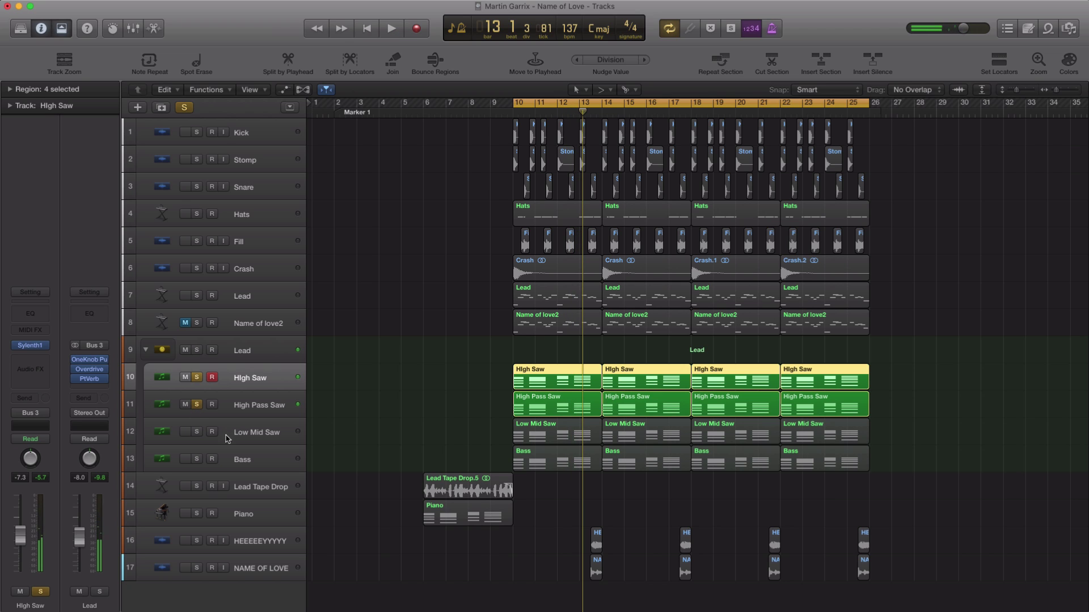
click(198, 433)
key(space)
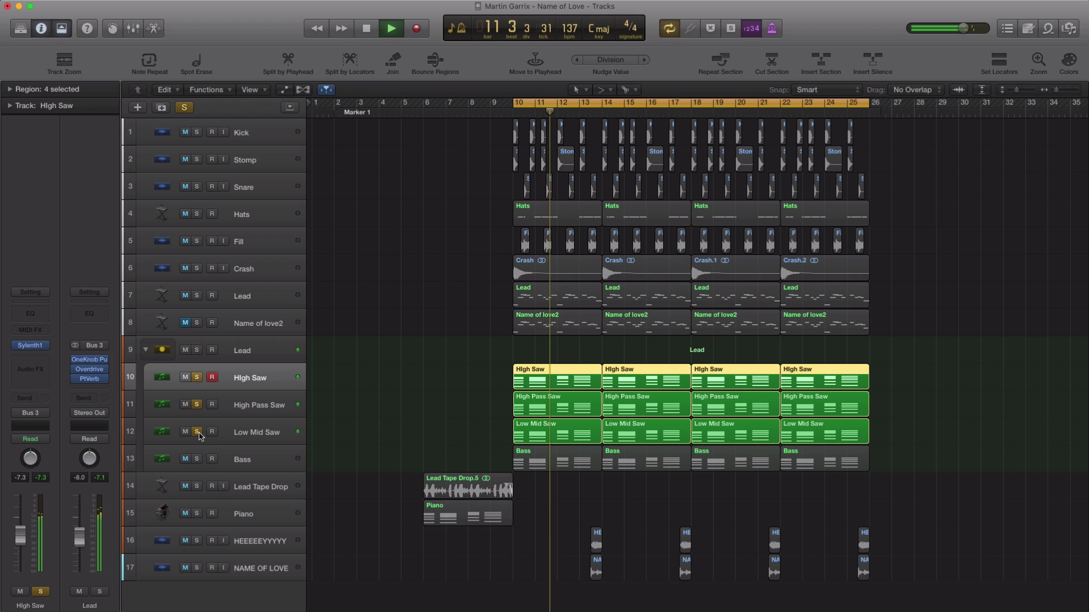
key(space)
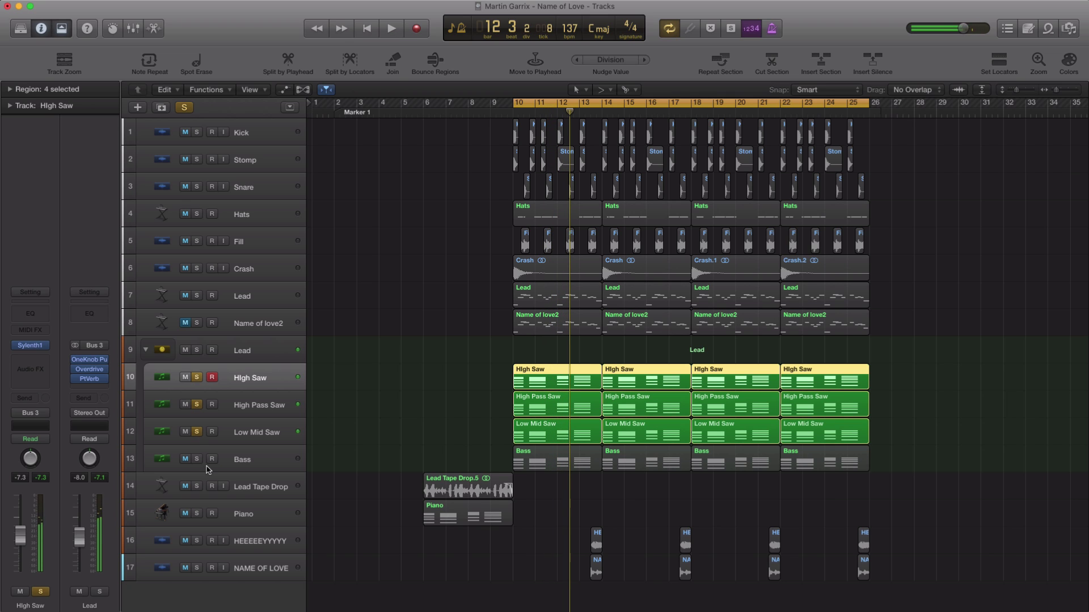
click(197, 459)
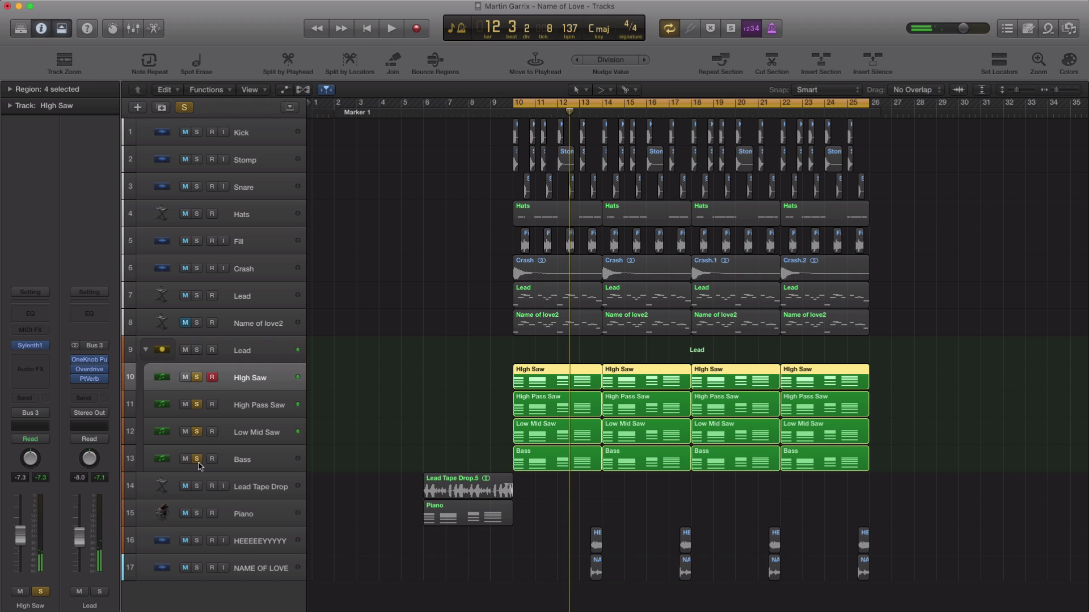
key(space)
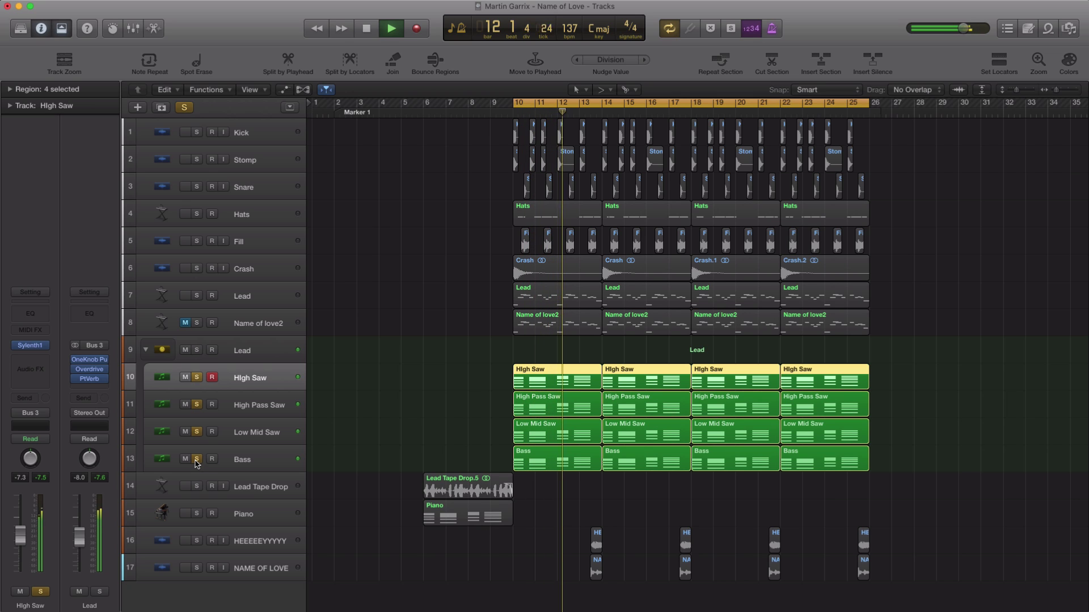
key(space)
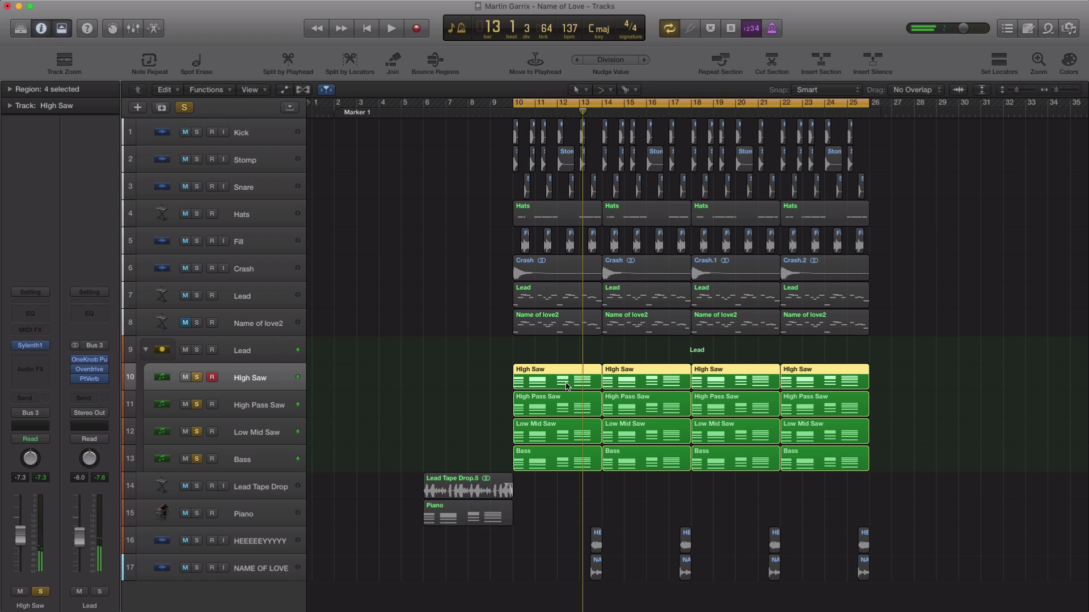
Select the first region of the High Pass Saw, Low Mid Saw, Bass and High Saw tracks in turn.
click(538, 409)
click(535, 431)
click(534, 470)
click(547, 403)
click(552, 388)
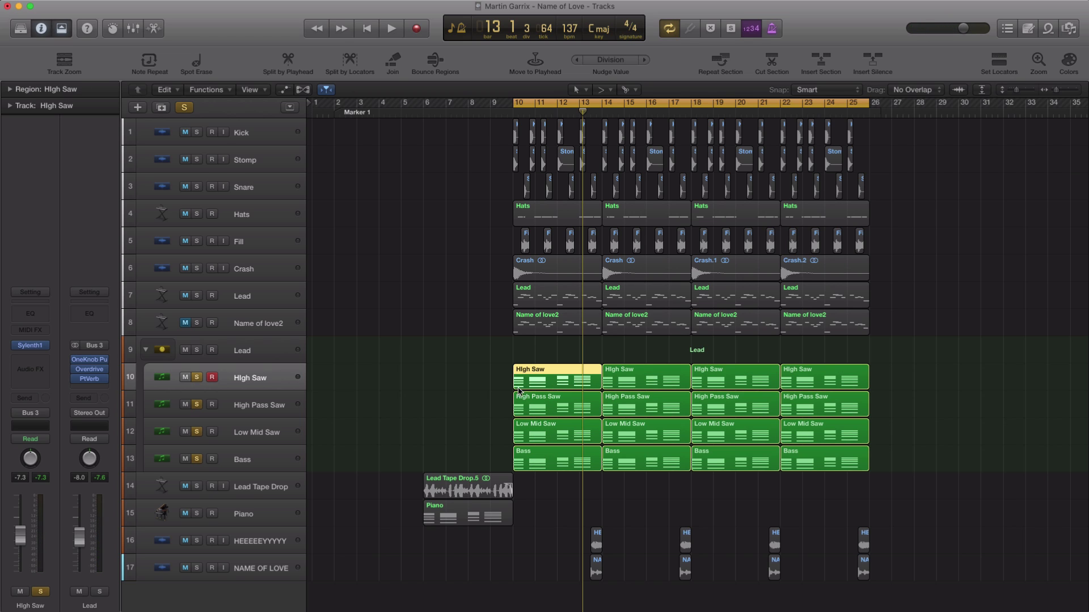
Open the OneKnob Pumper plug-in on the Lead track stack and move its window over the track headers.
click(241, 355)
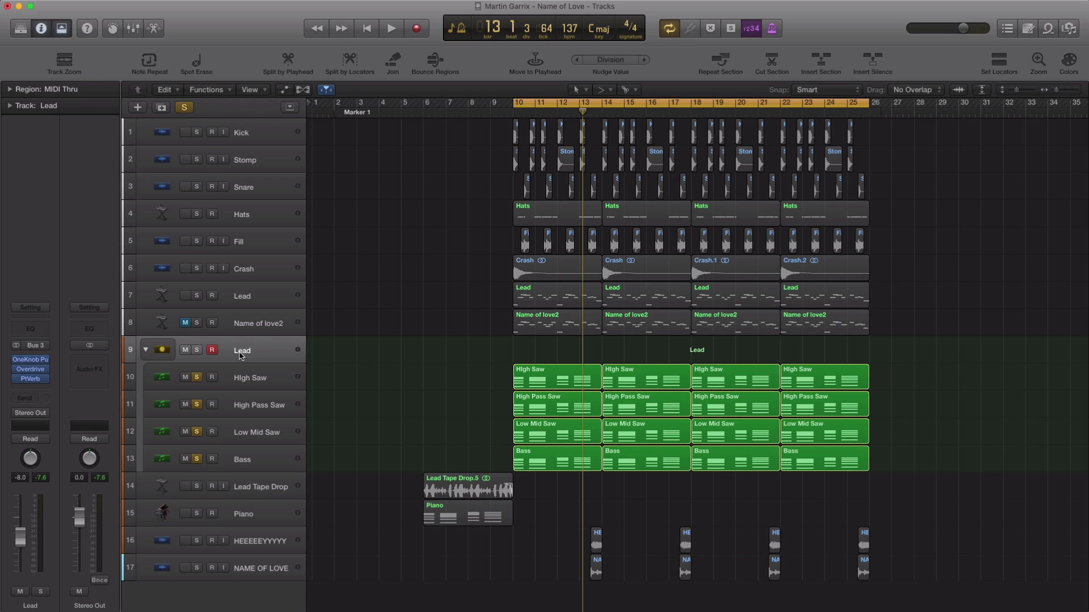
click(30, 360)
drag(152, 44, 323, 136)
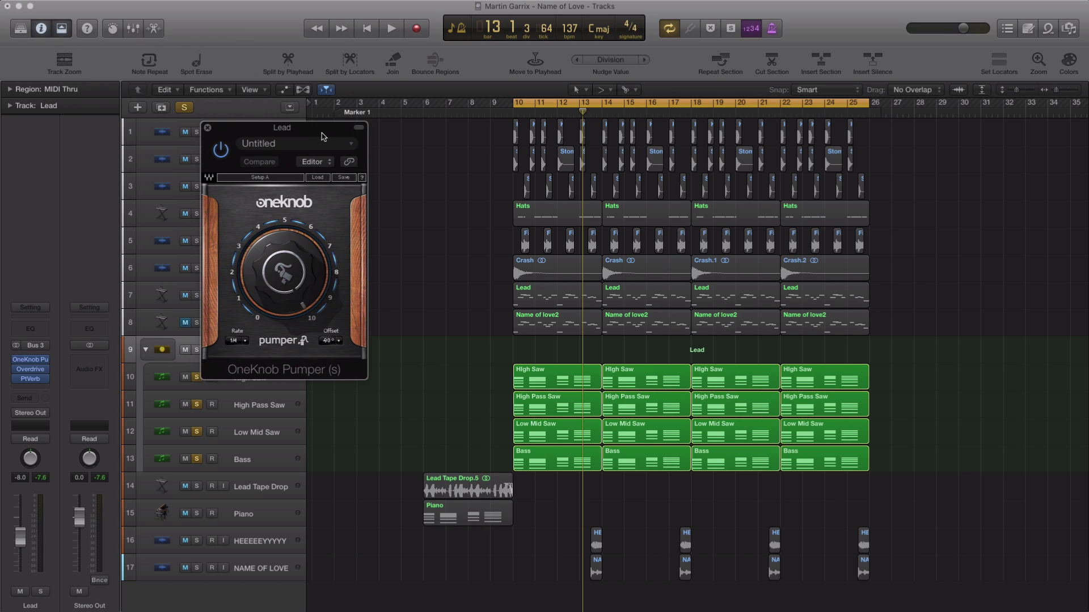
Compare the lead with OneKnob Pumper active and bypassed, leaving the plug-in active and closing its window.
key(space)
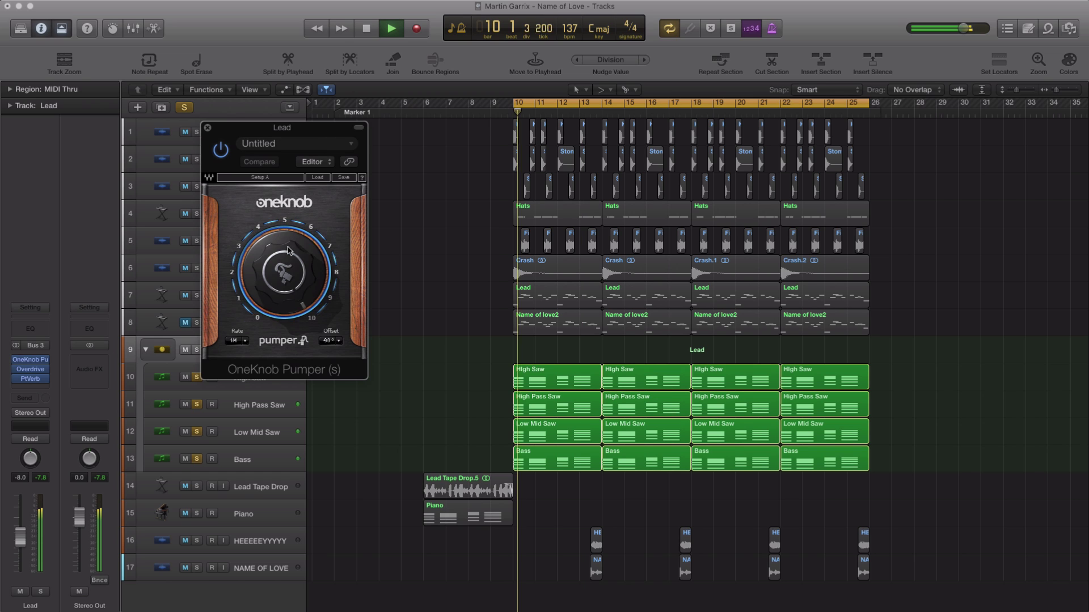
click(223, 150)
key(space)
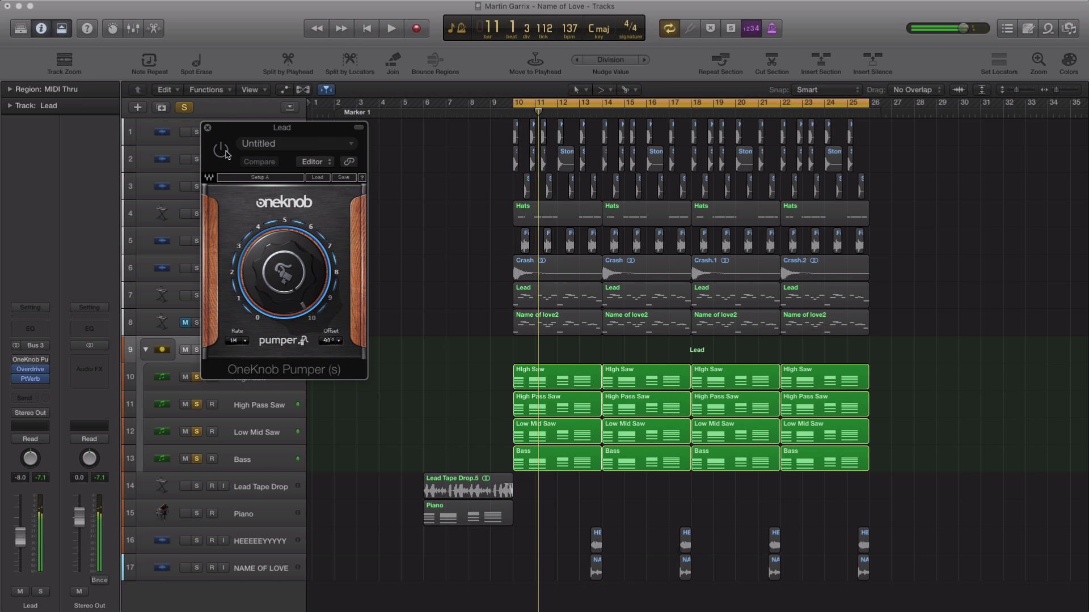
key(space)
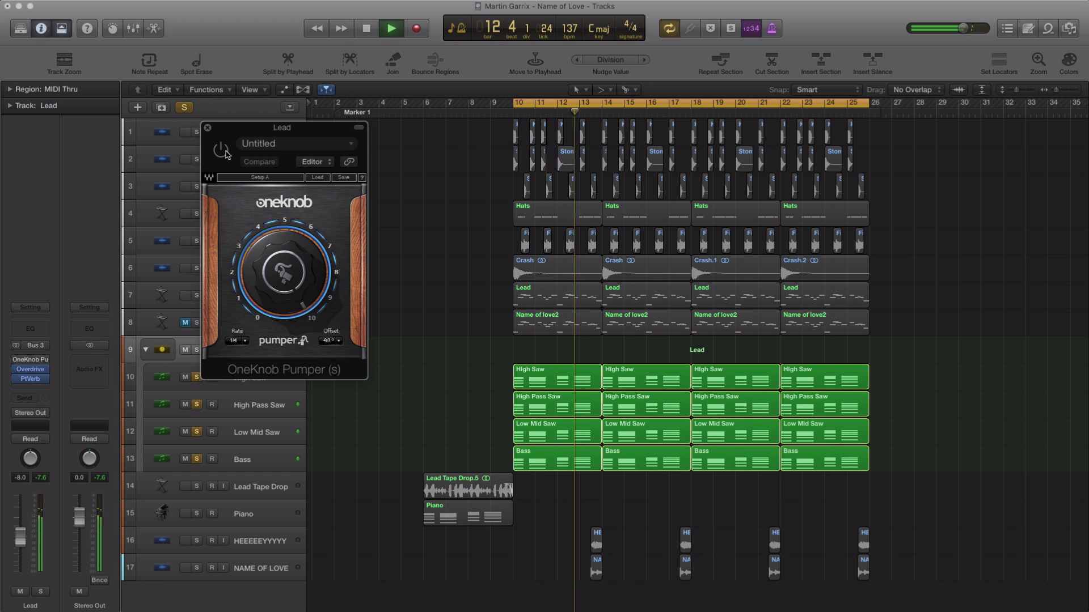
key(space)
key(space)
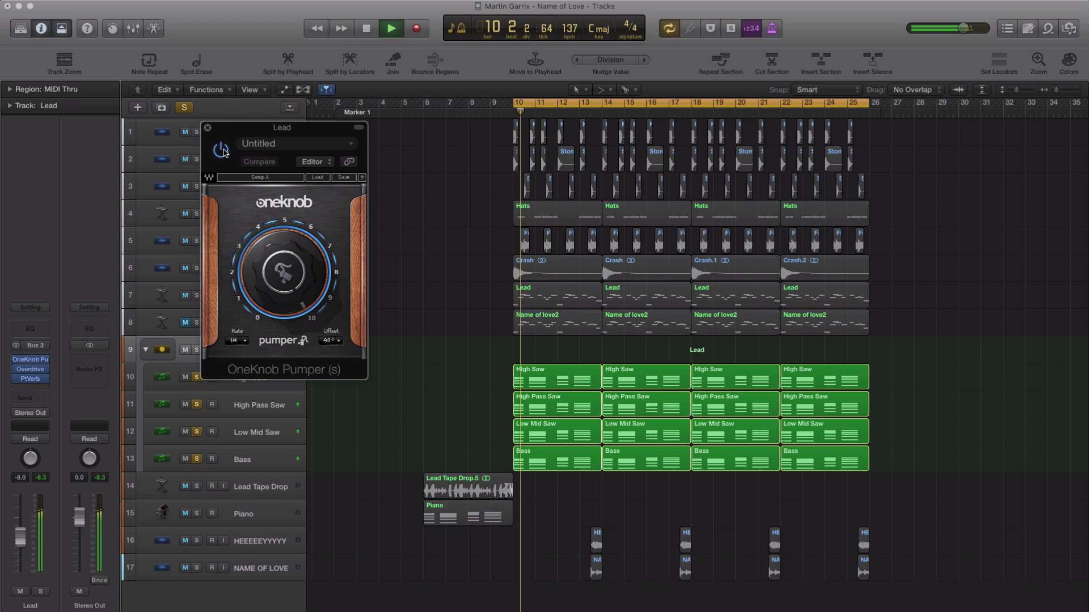
click(207, 127)
key(space)
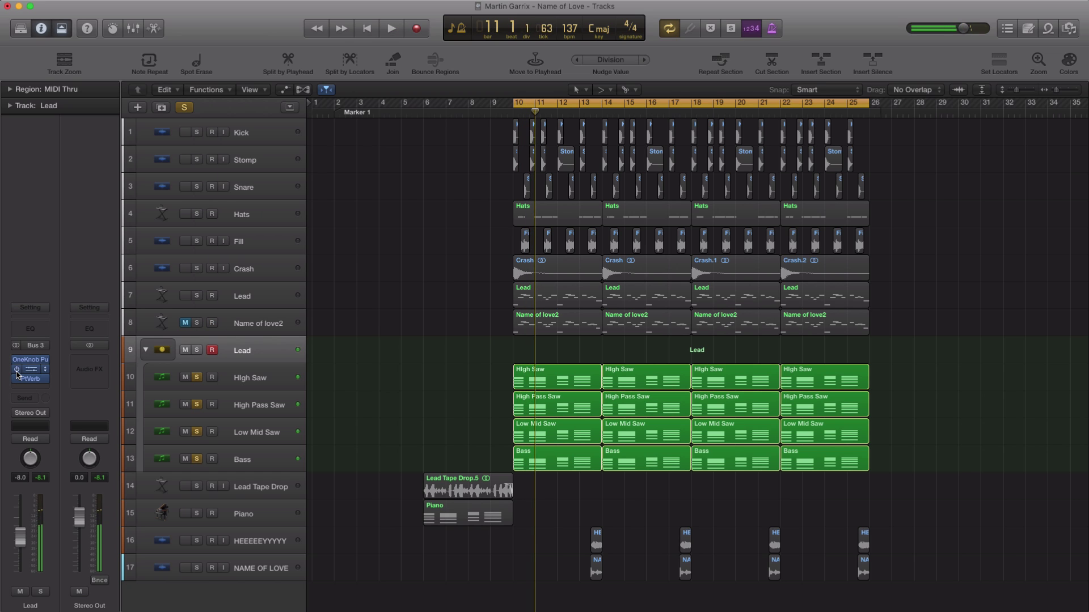
Play the four soloed lead layers on their own, and again with the Kick track added to the solo.
key(space)
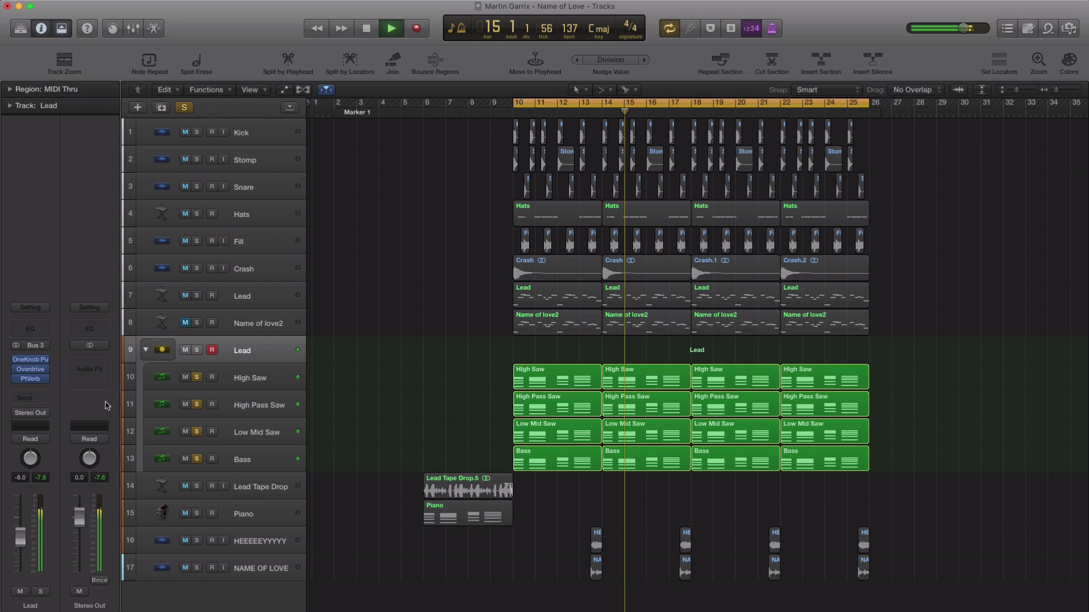
key(space)
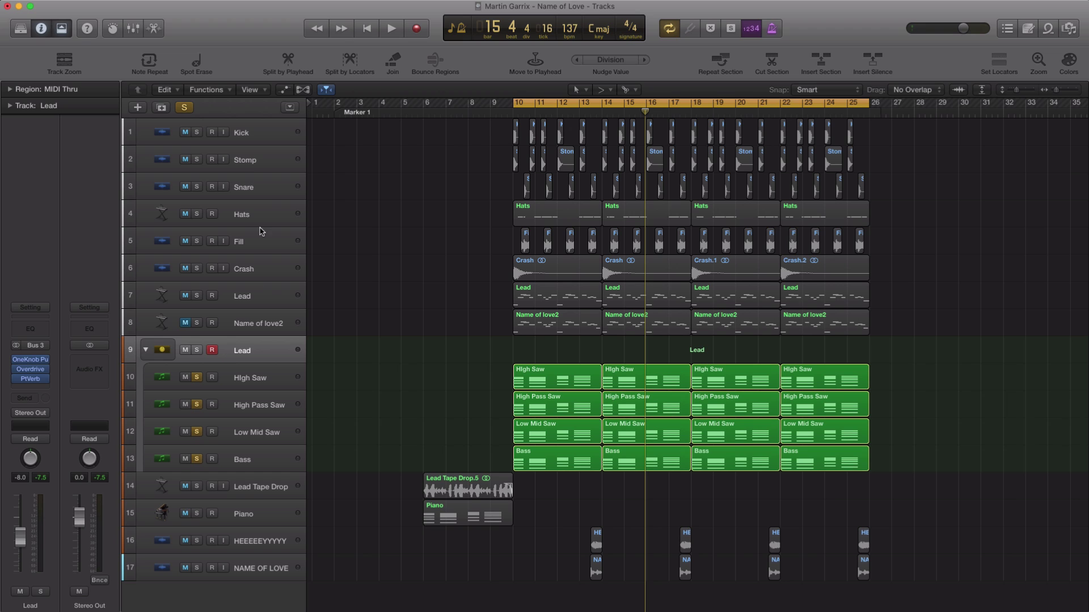
click(197, 132)
key(space)
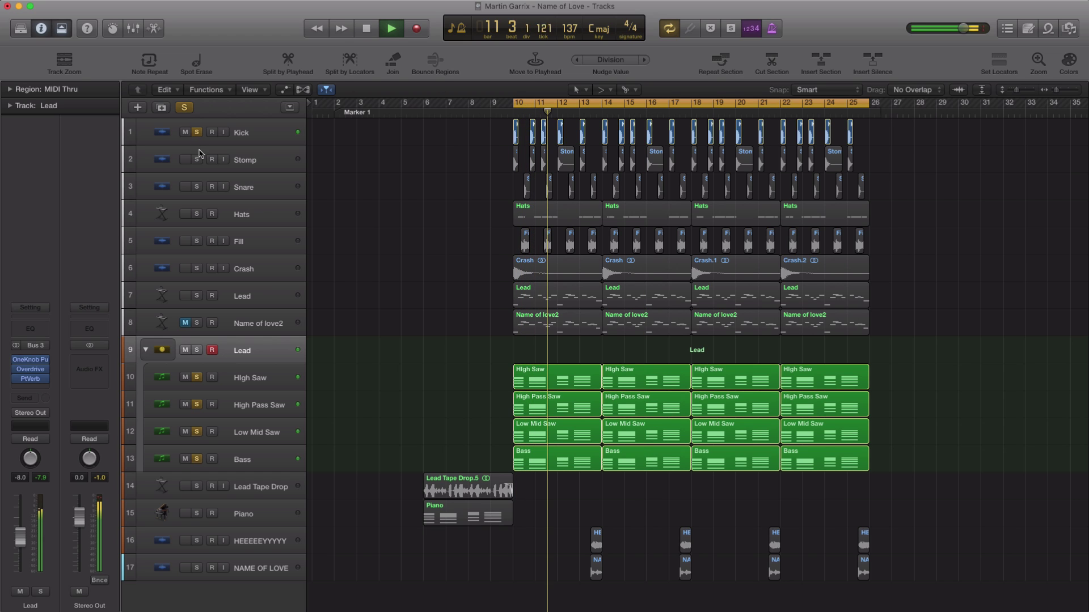
key(space)
Add the Stomp and Snare tracks to the solo one at a time, playing back after each addition.
click(197, 161)
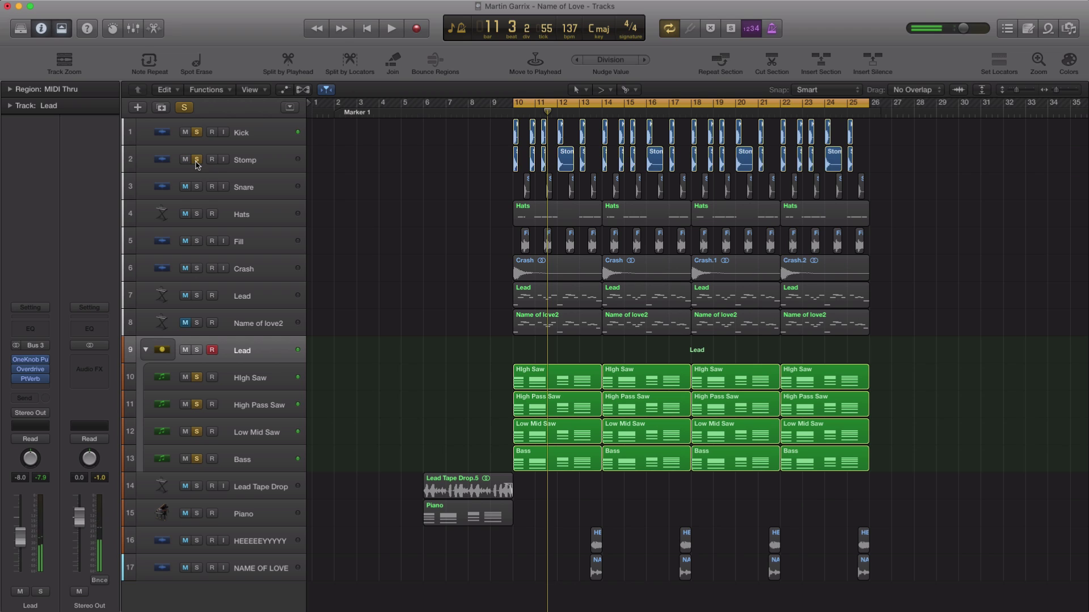
key(space)
key(space)
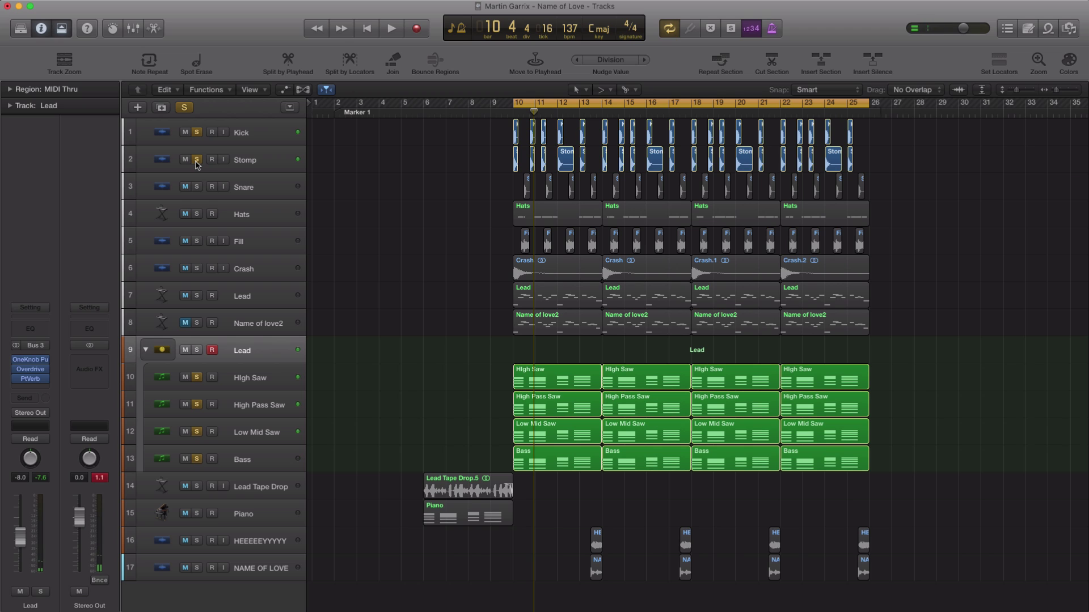
click(196, 192)
key(space)
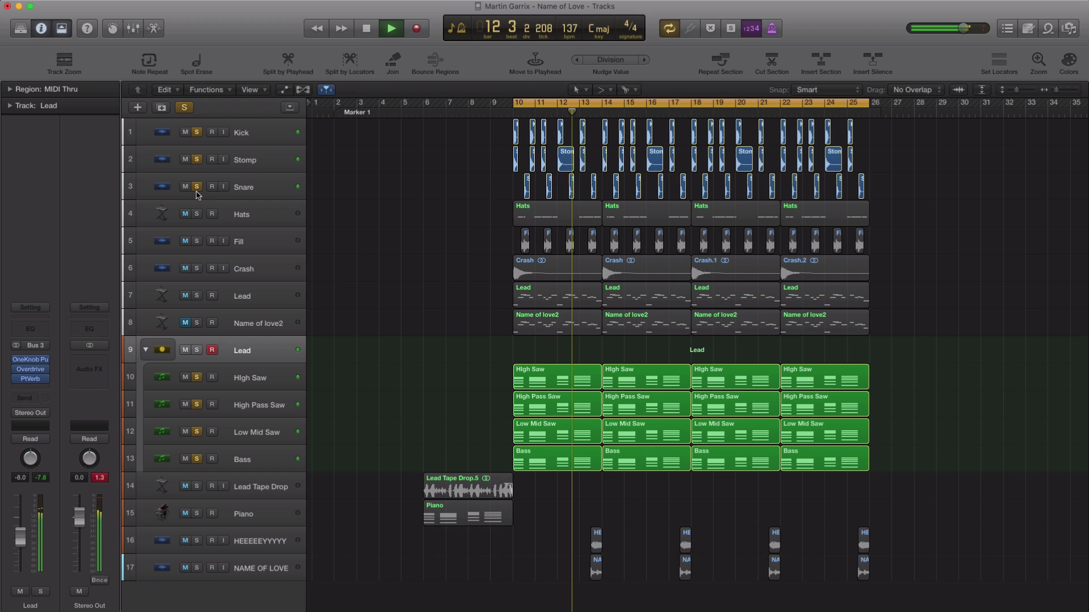
key(space)
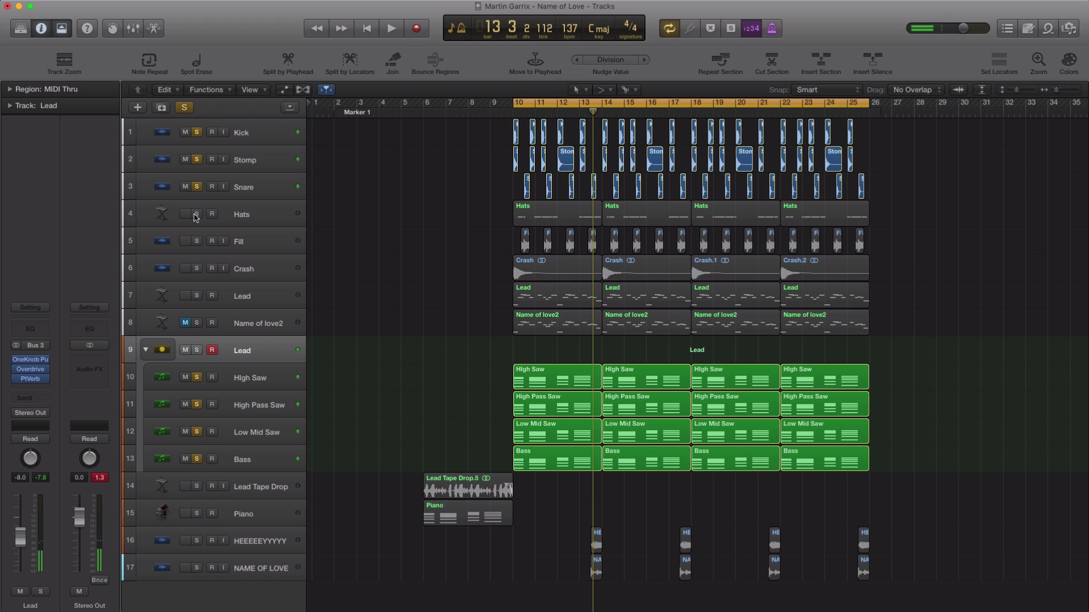
Add the Hats track to the solo, select it during playback, and stop.
click(196, 214)
key(space)
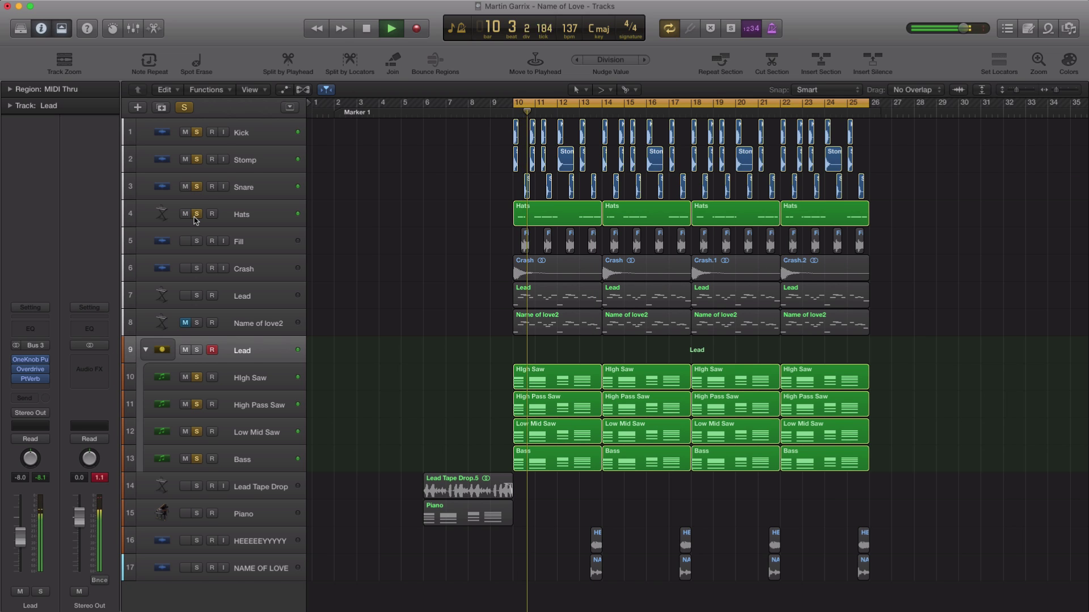
click(181, 223)
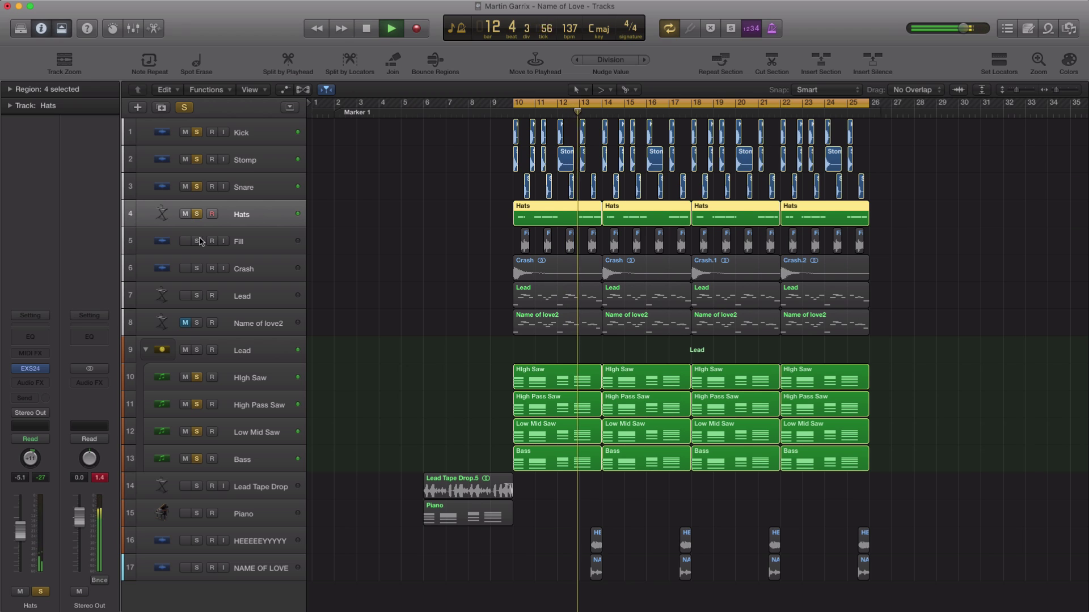
key(space)
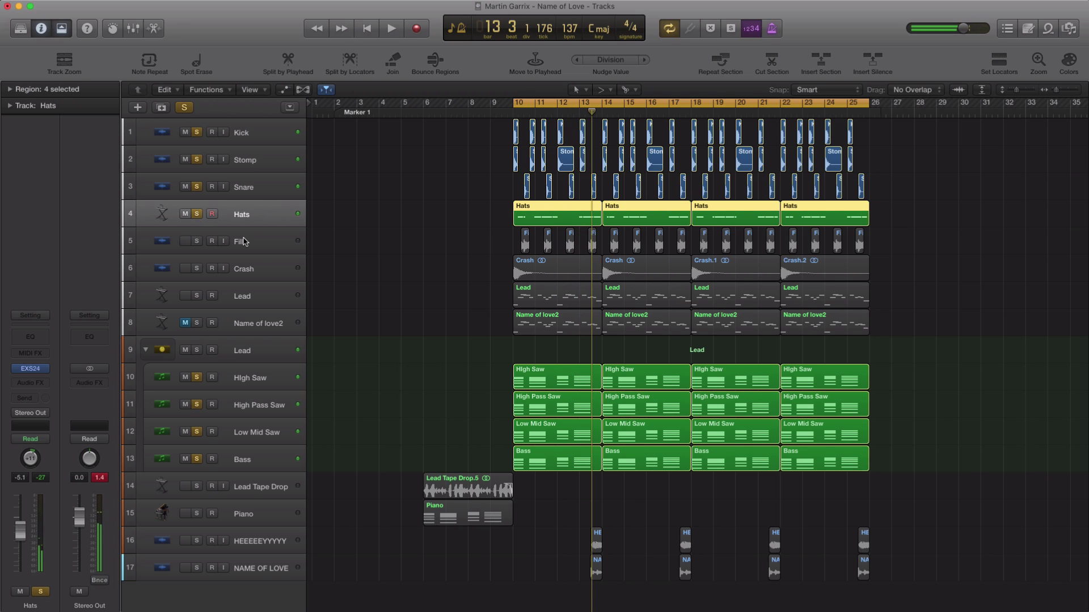
Add the Fill and Crash tracks to the solo one at a time, playing back after each addition.
click(258, 252)
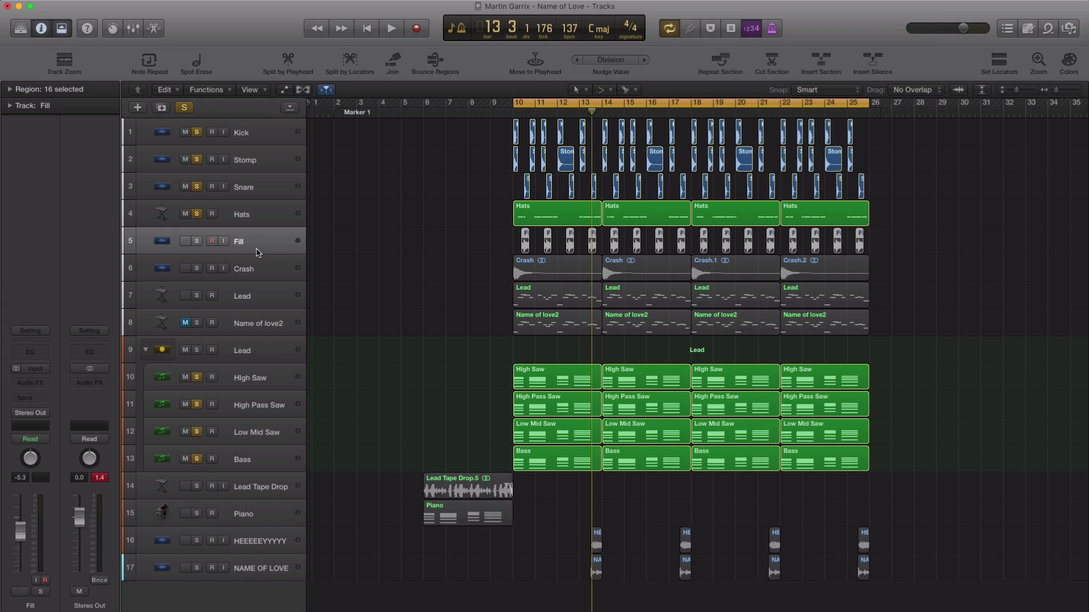
click(196, 242)
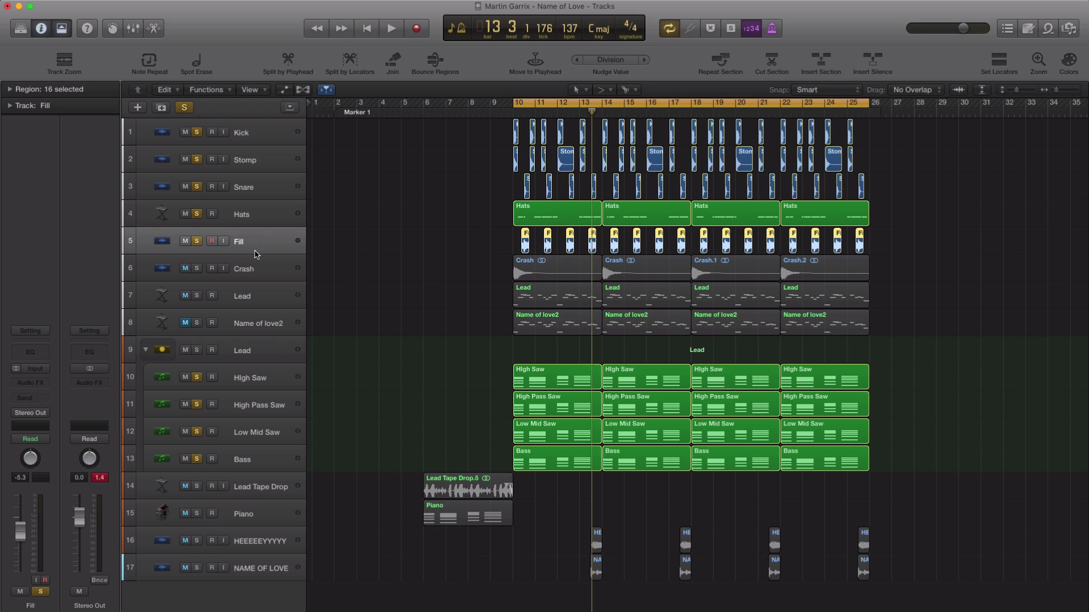
key(space)
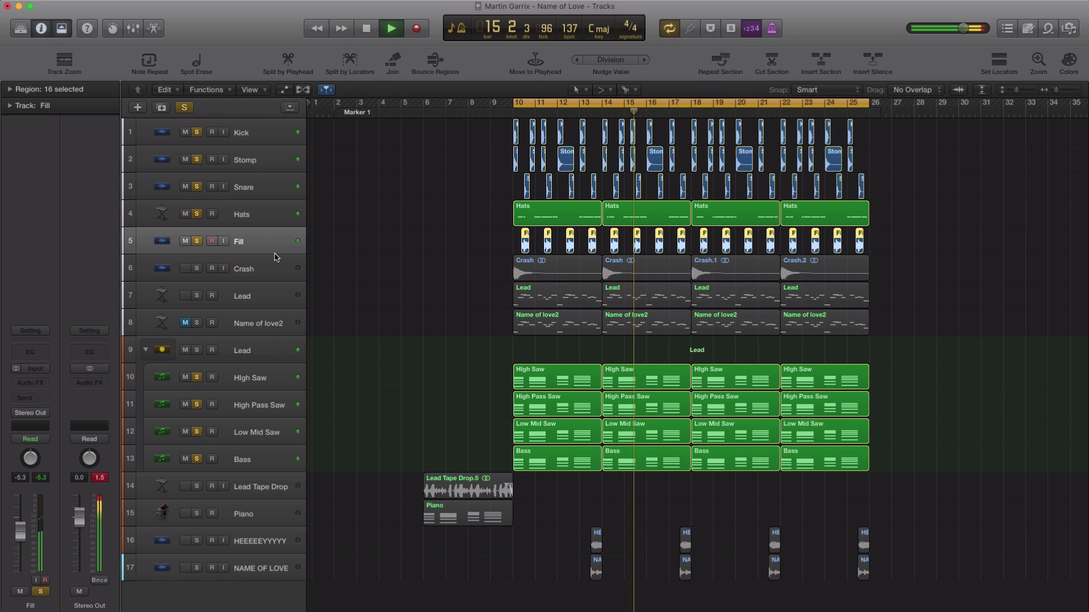
key(space)
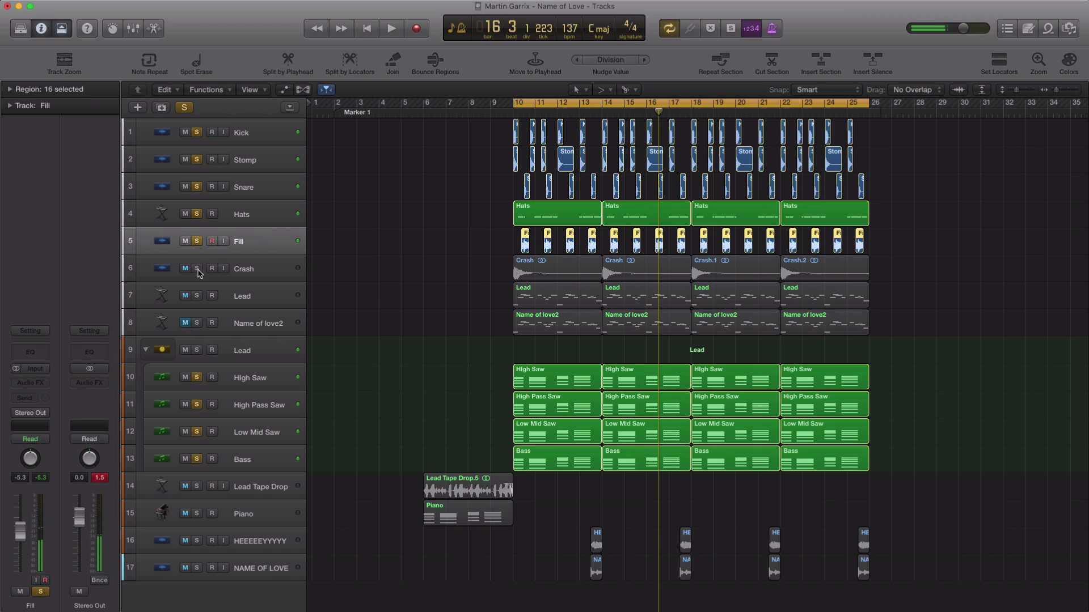
click(199, 274)
key(space)
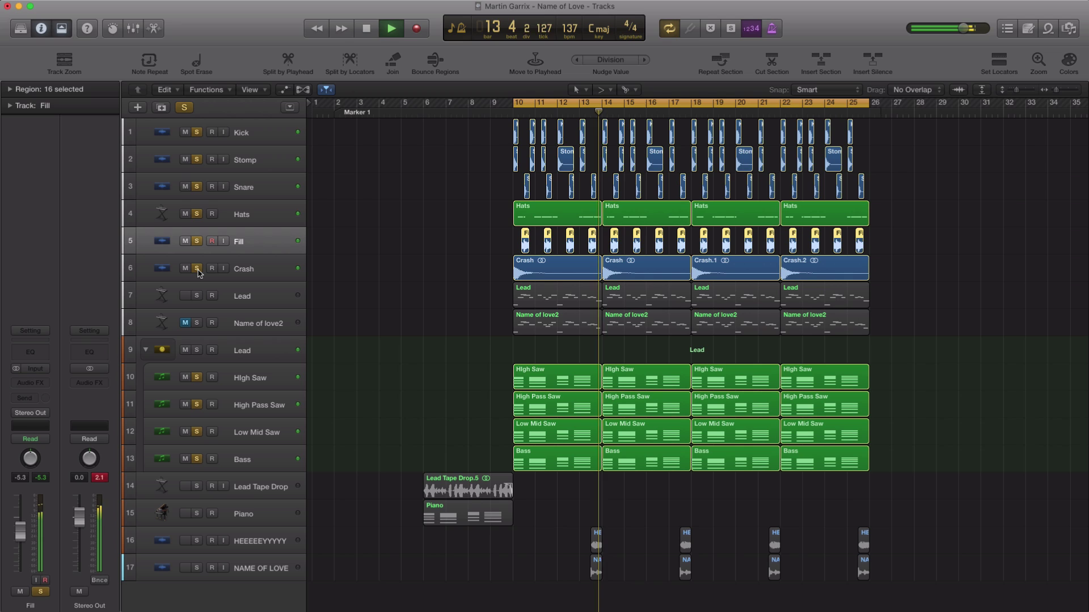
key(space)
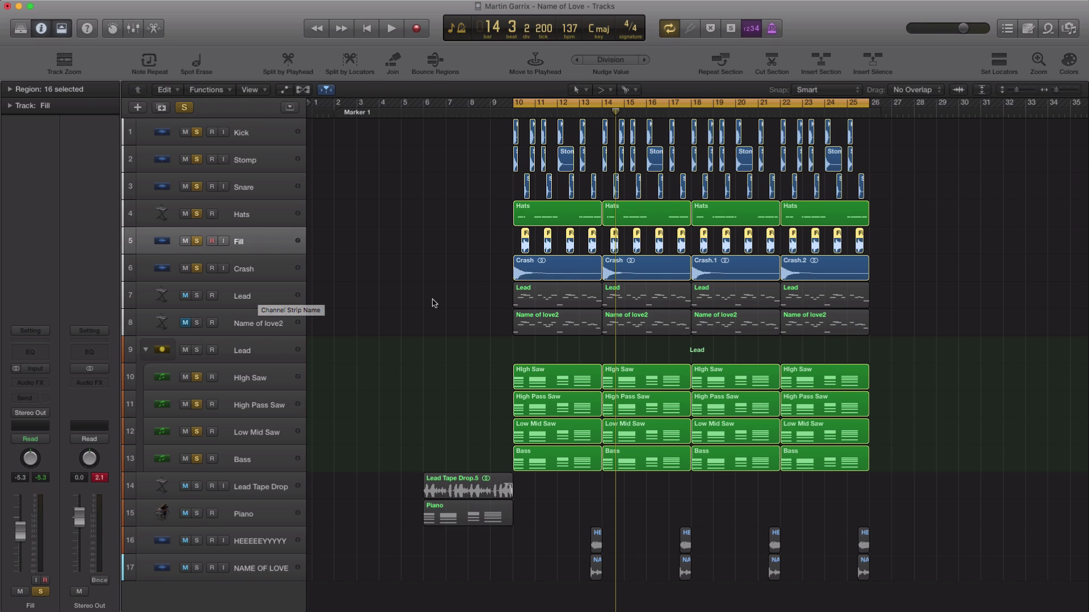
Add the track 7 Lead to the solo and play it back with the drums and lead layers.
click(211, 305)
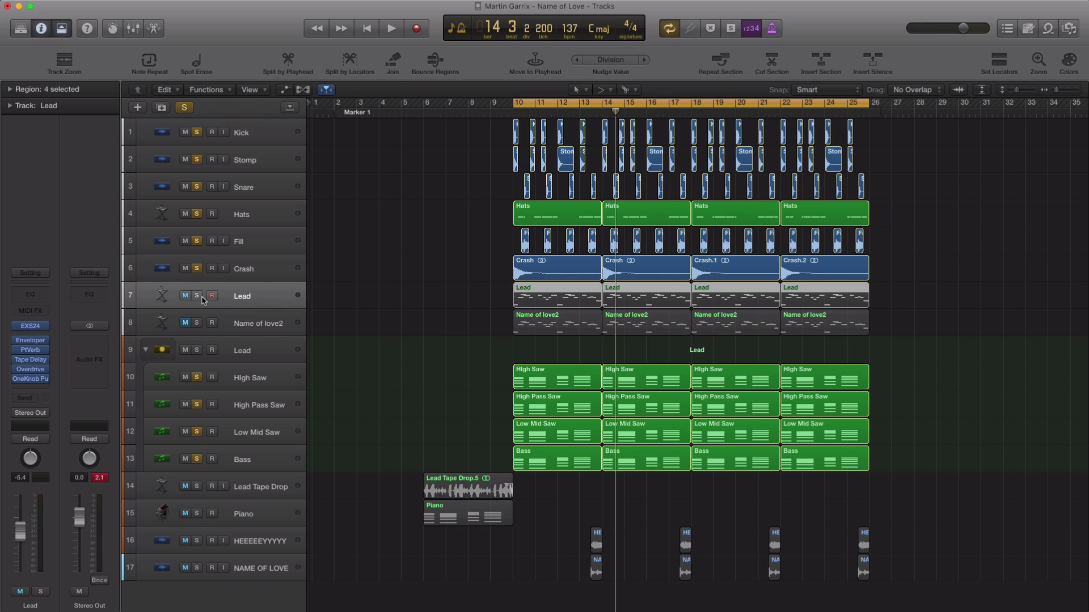
click(202, 297)
key(space)
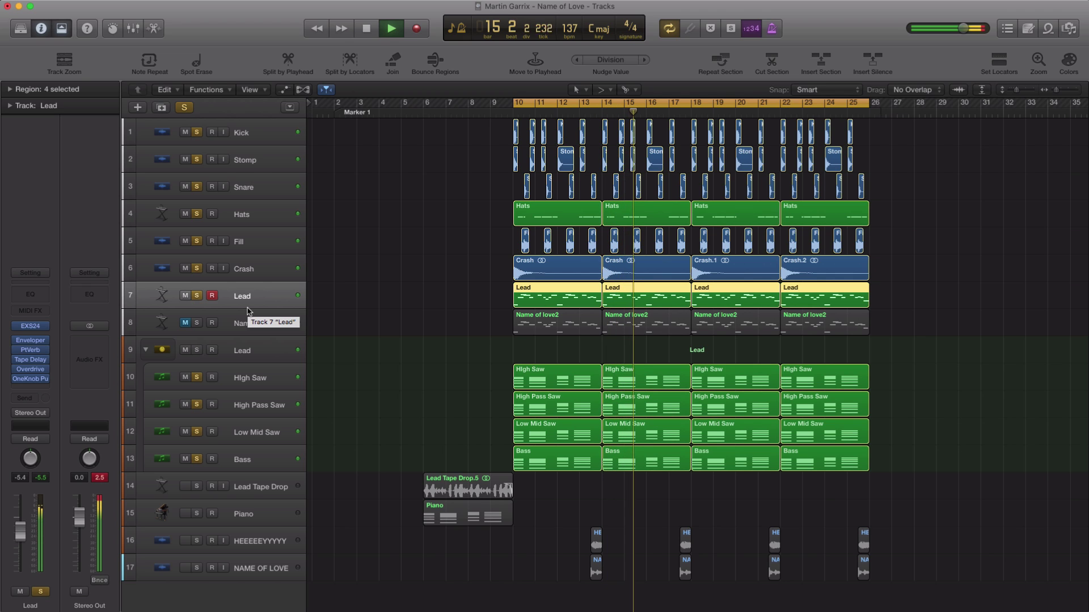
key(space)
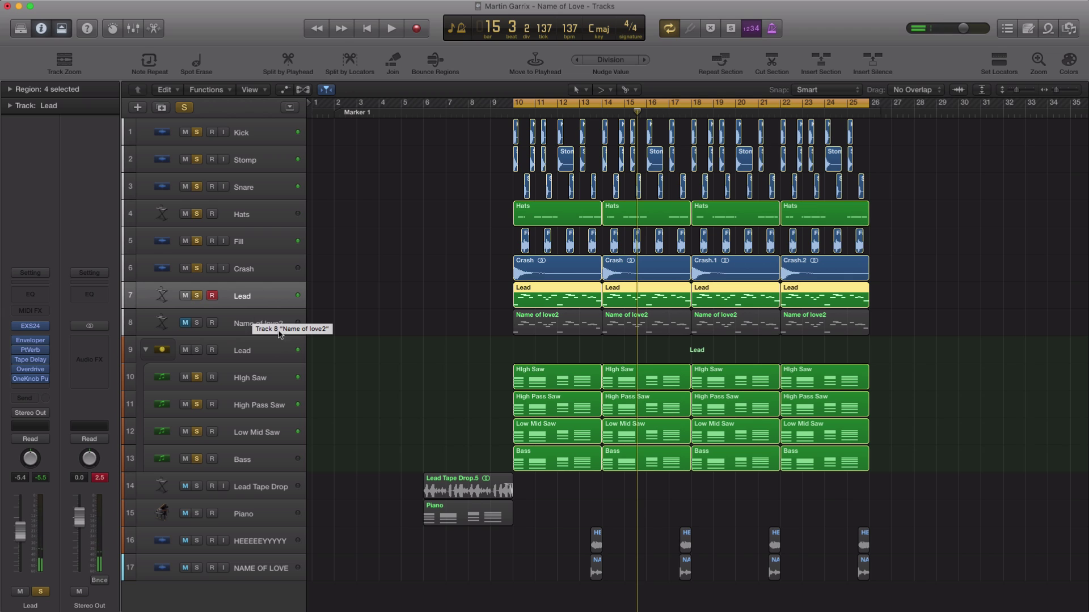
Add the HEEEEEYYYYY vocal track to the solo and play past its first region with cycle mode switched off.
click(265, 540)
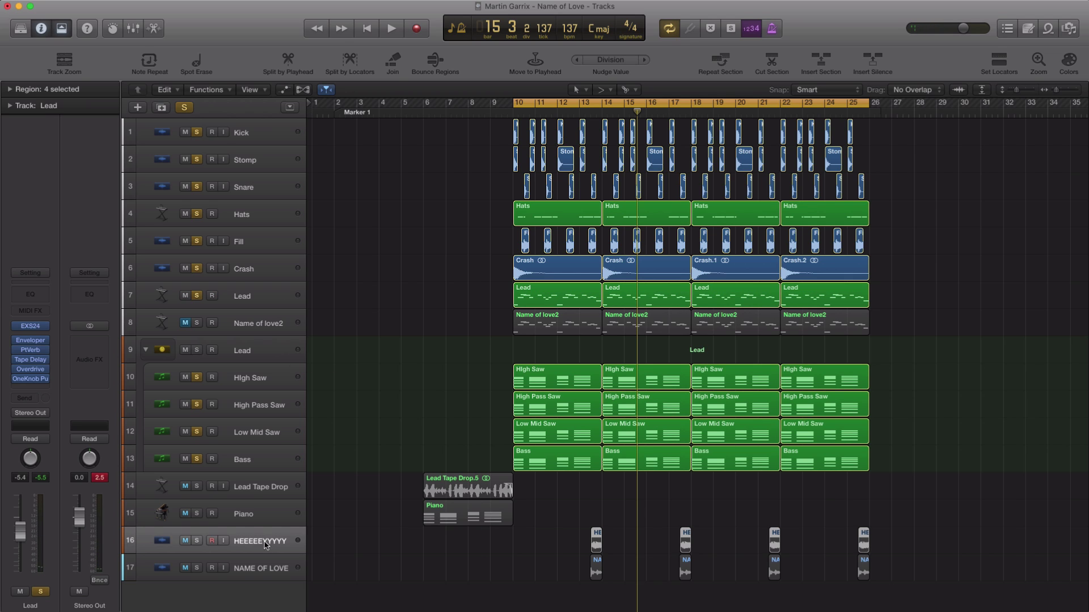
click(196, 540)
key(space)
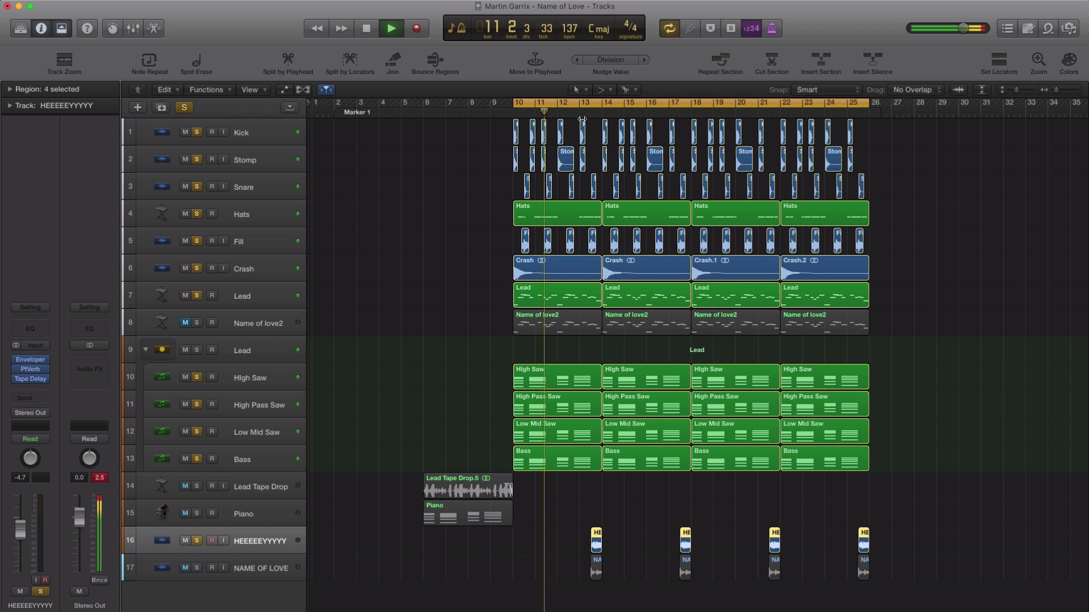
drag(604, 103, 669, 105)
click(610, 103)
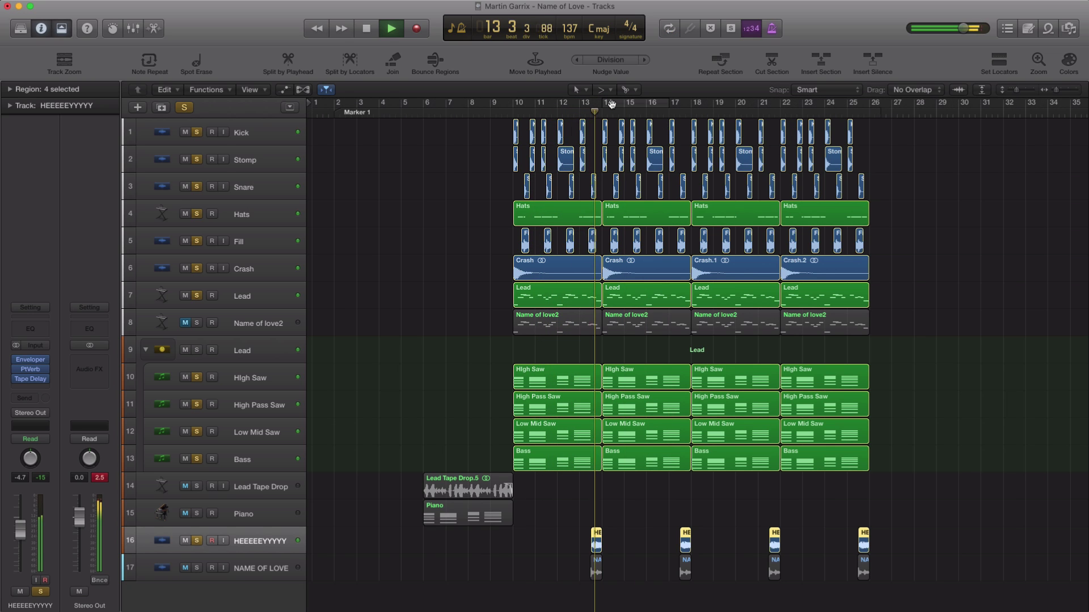
key(space)
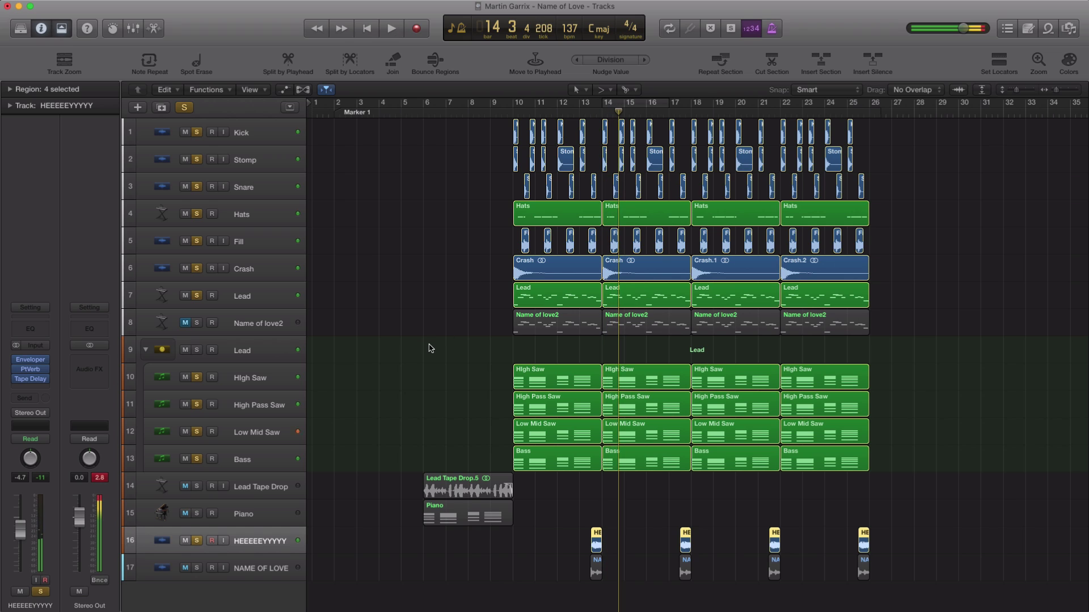
Select the NAME OF LOVE track and set a one-bar cycle range over bar 14.
click(274, 571)
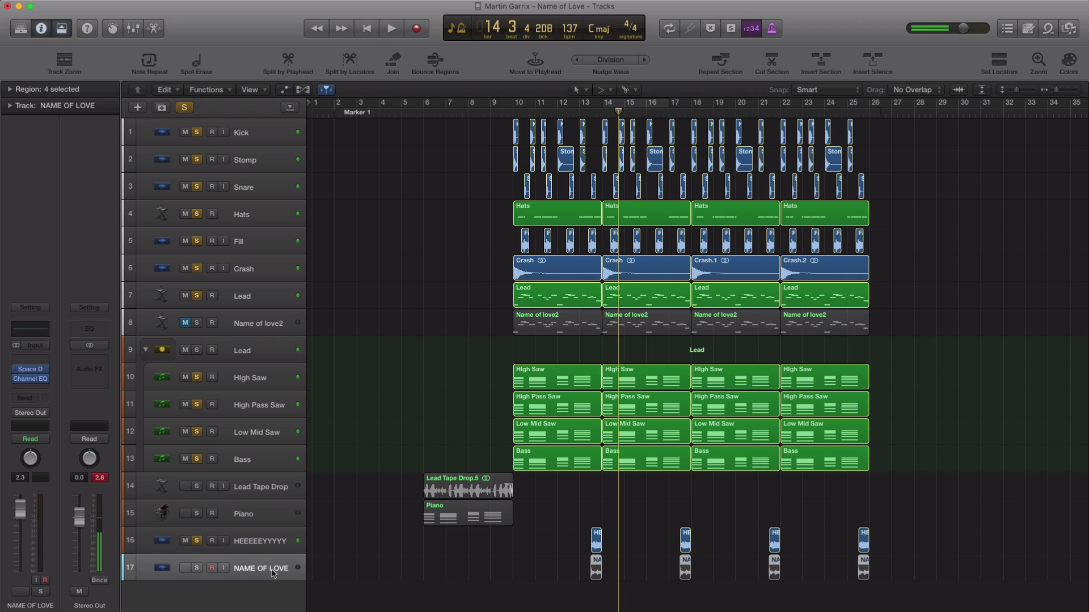
click(610, 106)
click(607, 106)
drag(606, 106, 622, 106)
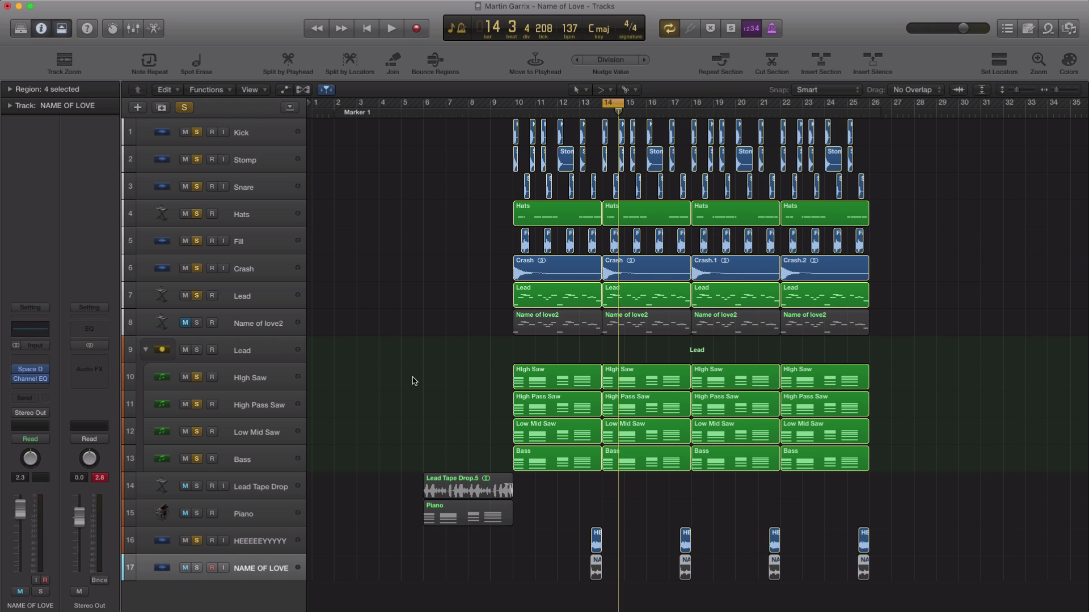
key(super+Right)
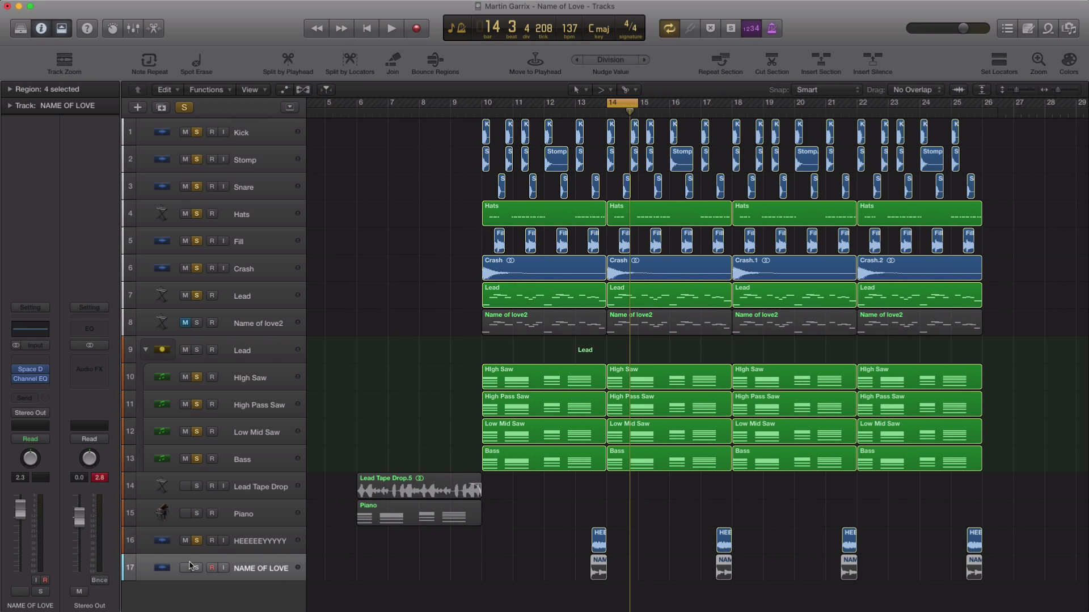
Solo NAME OF LOVE in place of HEEEEEYYYYY and play the cycled bar.
click(197, 568)
click(197, 541)
key(space)
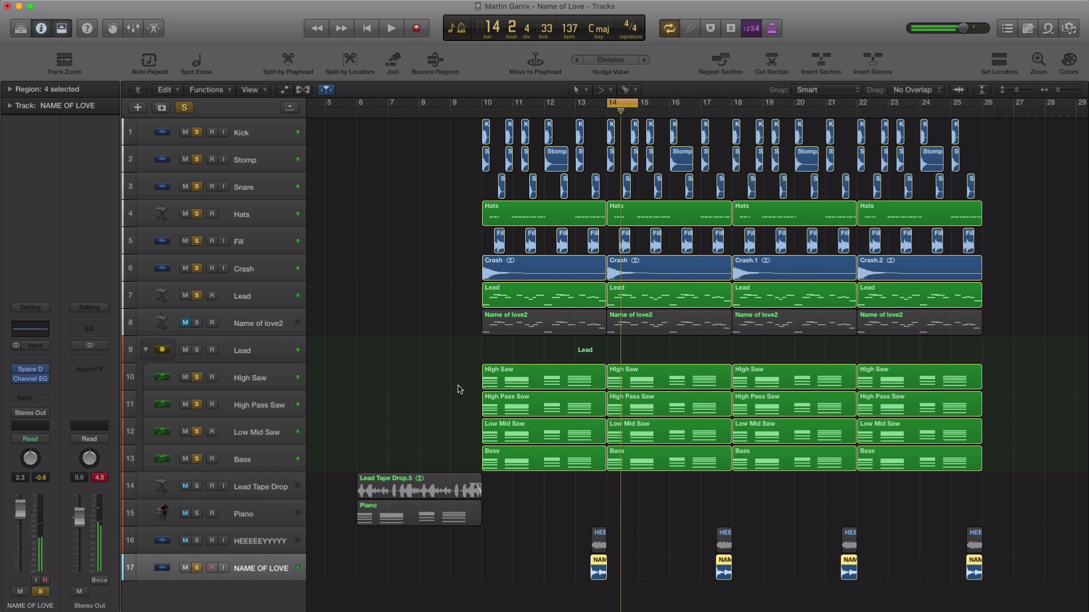
Shift the one-bar cycle range to start at 13 3 1 1 and play NAME OF LOVE as the only soloed track.
drag(612, 104, 596, 105)
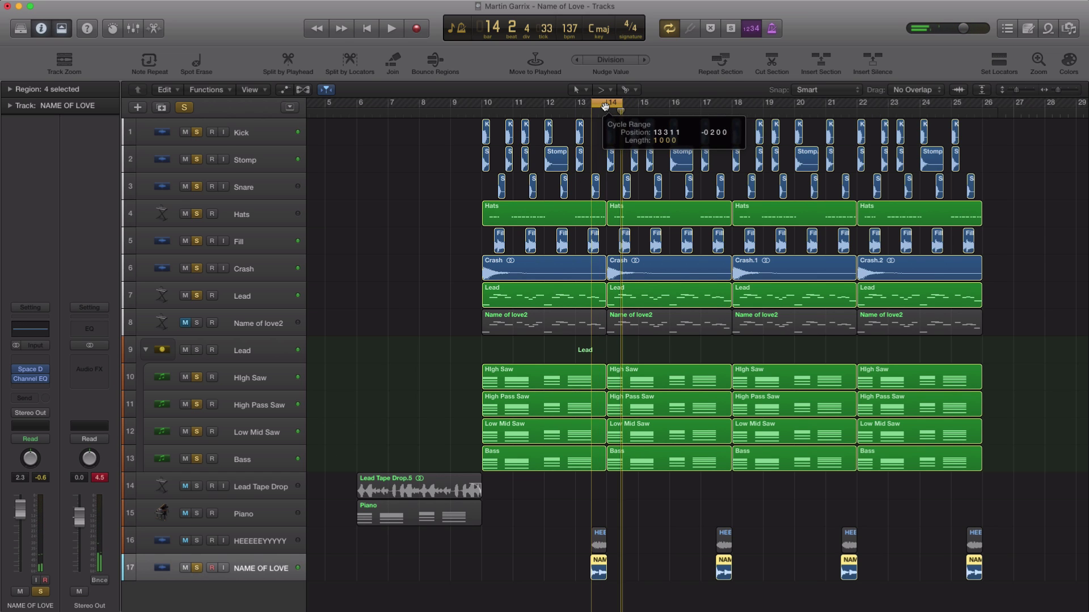
alt+click(197, 569)
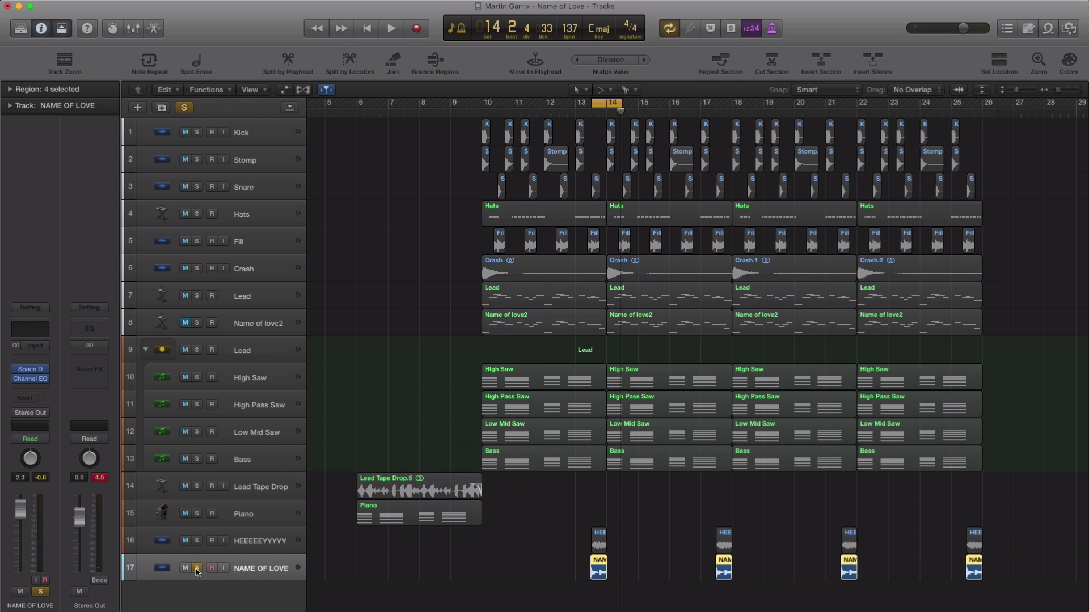
click(197, 568)
key(space)
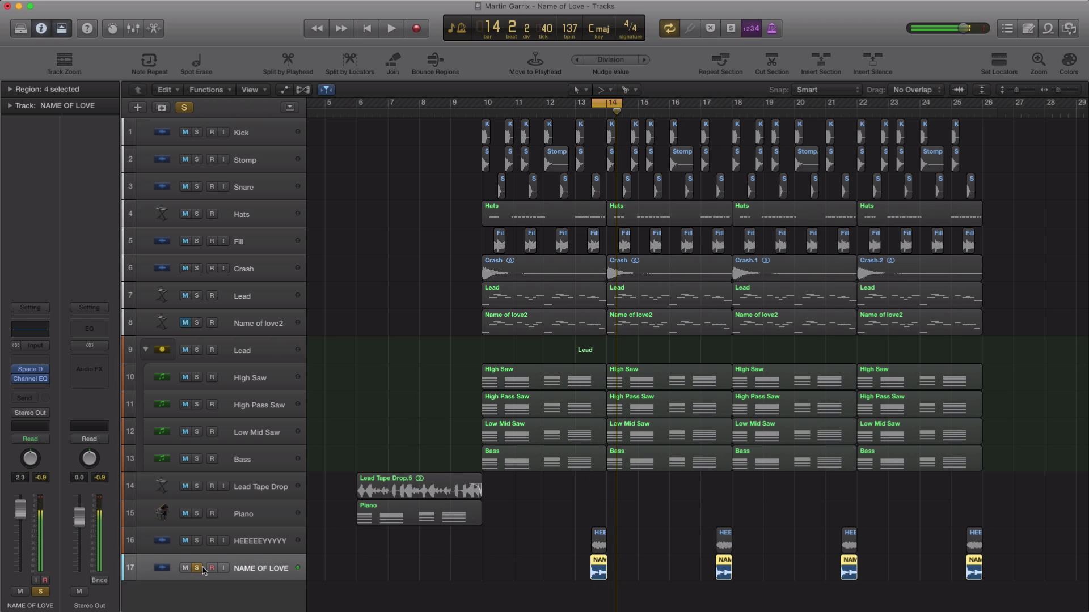
key(space)
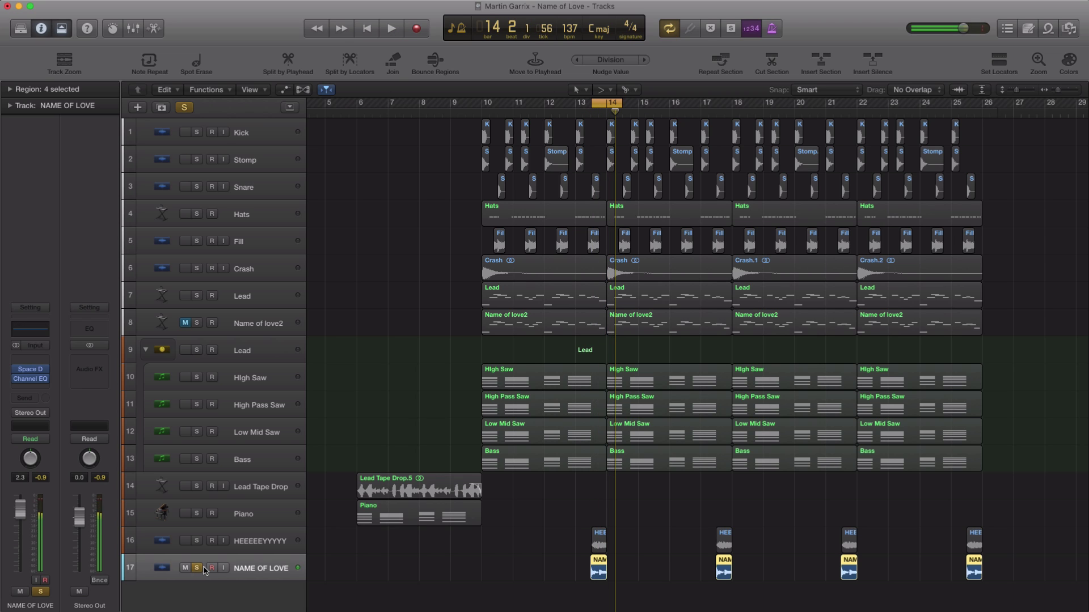
Inspect the Channel EQ on the NAME OF LOVE track and close its window.
click(258, 570)
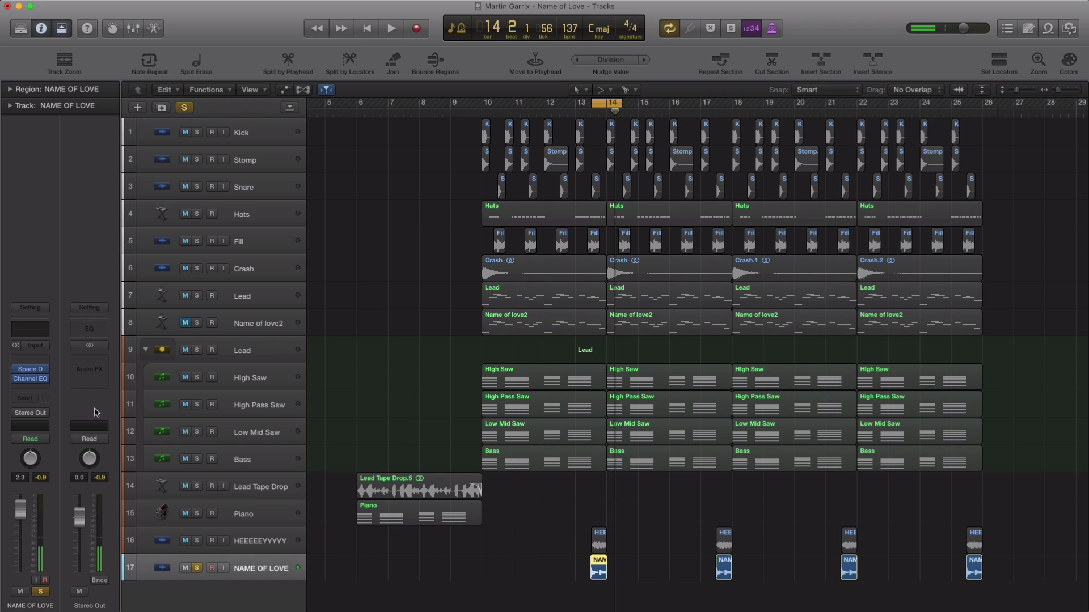
click(31, 383)
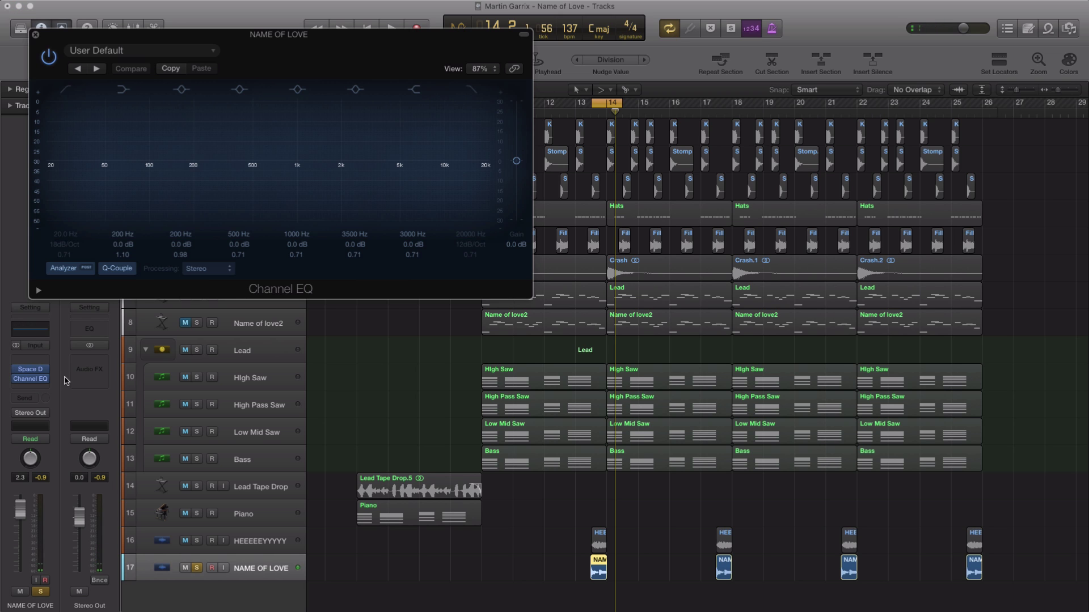
click(36, 34)
Compare the cycled section with NAME OF LOVE soloed, with no solos, and with HEEEEEYYYYY and NAME OF LOVE soloed together.
key(space)
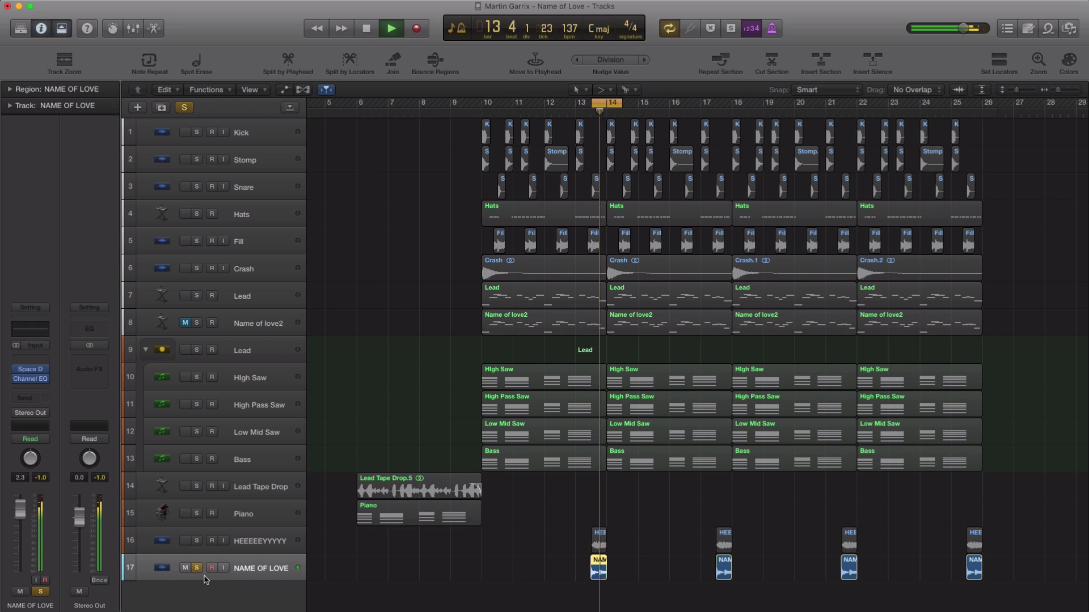
click(197, 567)
key(space)
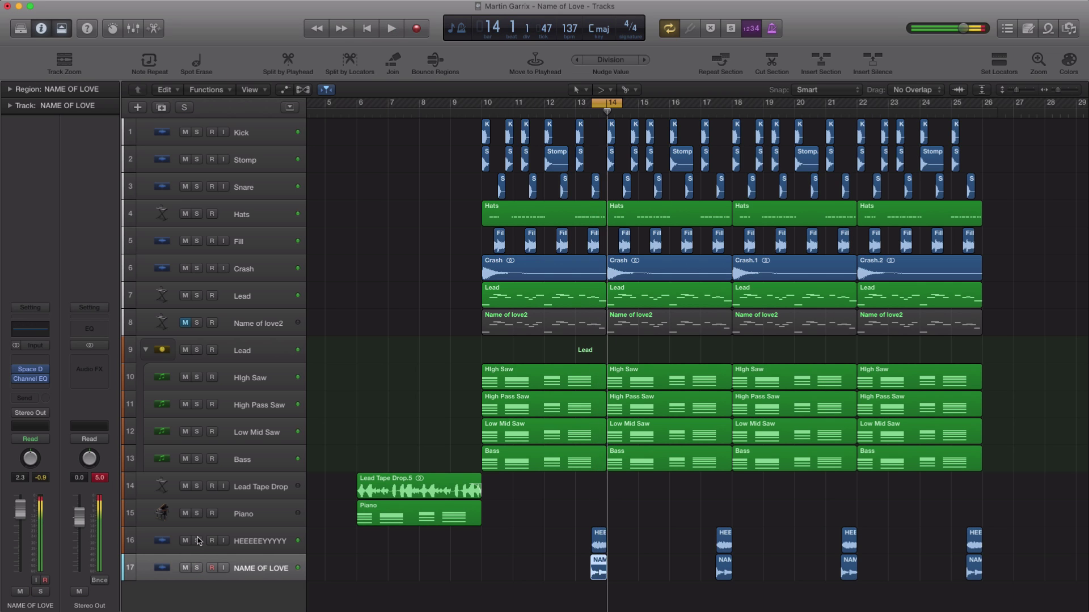
drag(197, 540, 197, 570)
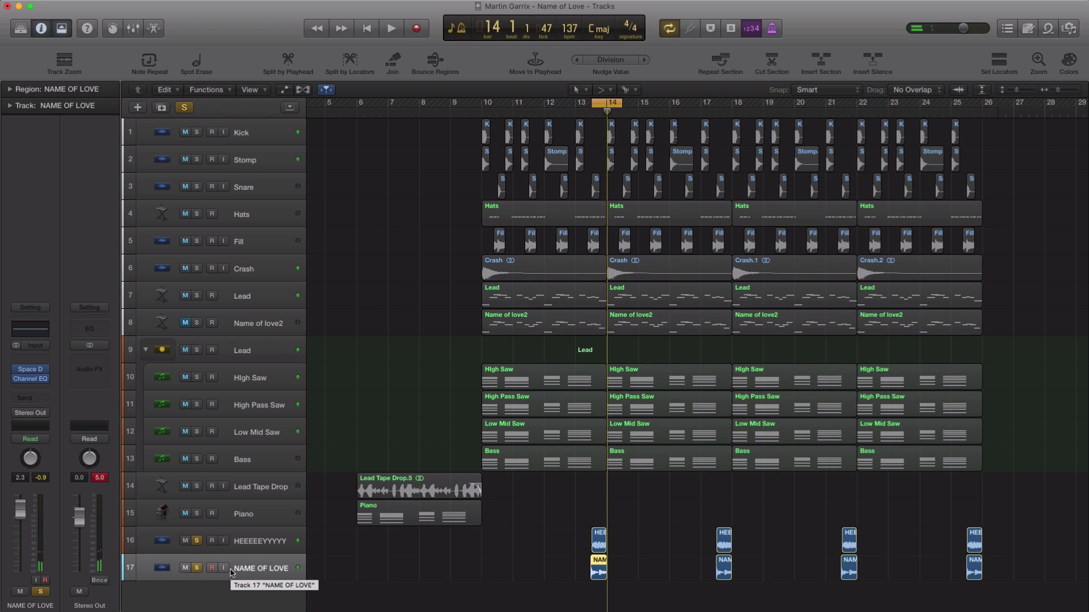
key(space)
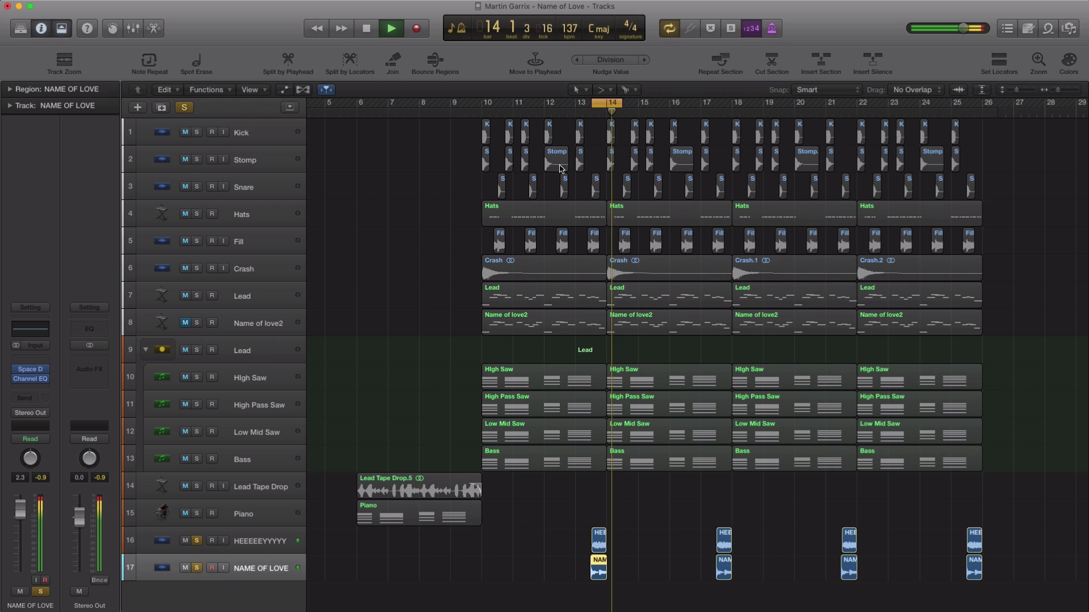
Turn off cycle mode and clear all solos during playback, playing the full drop on to bar 22 before stopping.
key(c)
alt+click(197, 541)
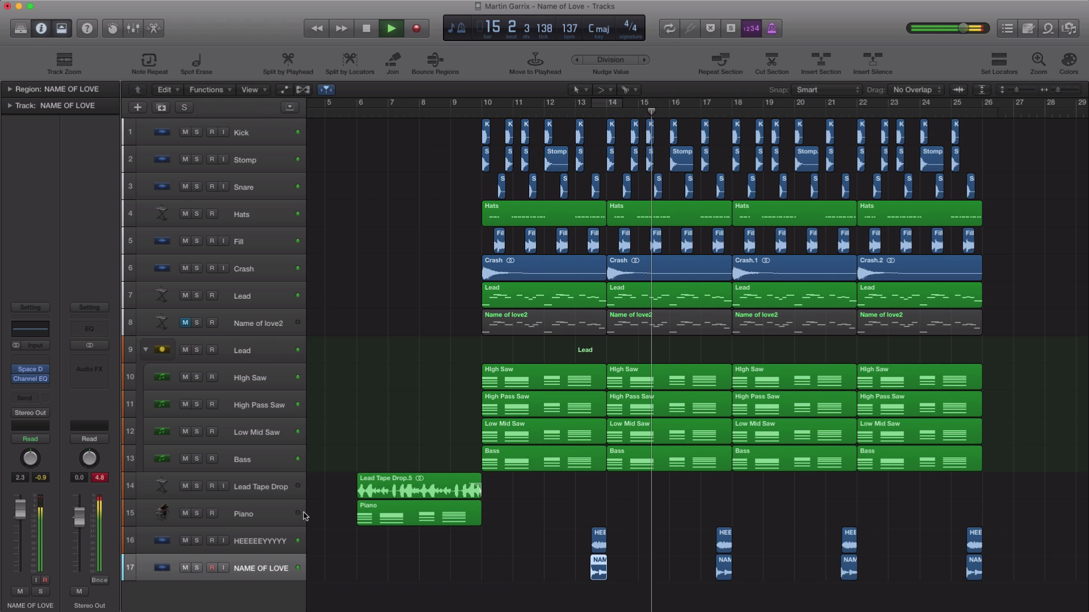
scroll(640, 443, up, 1)
key(super+Up)
key(super+Left)
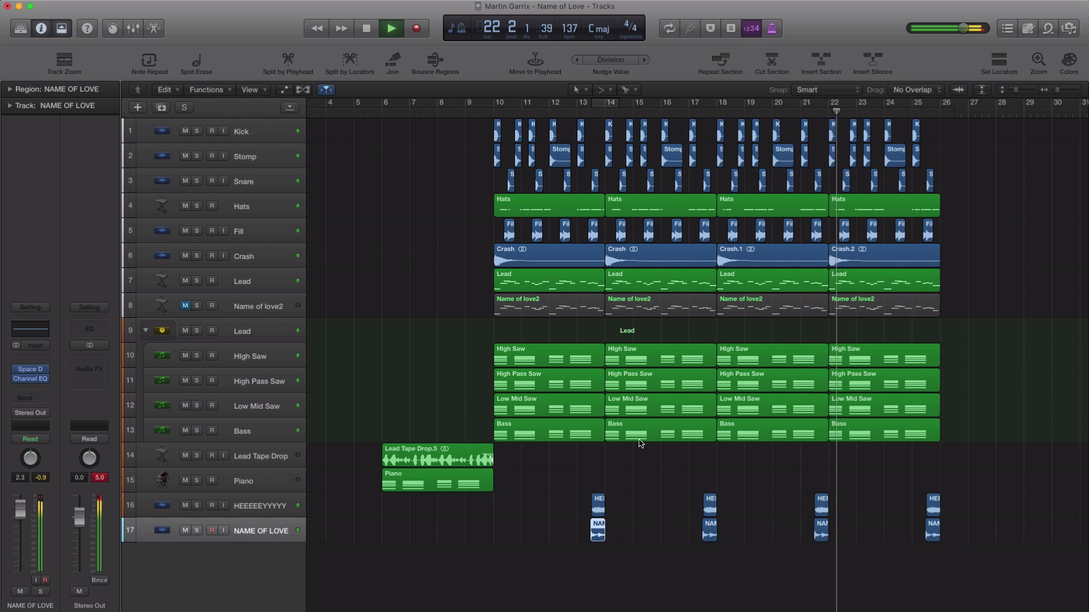
key(space)
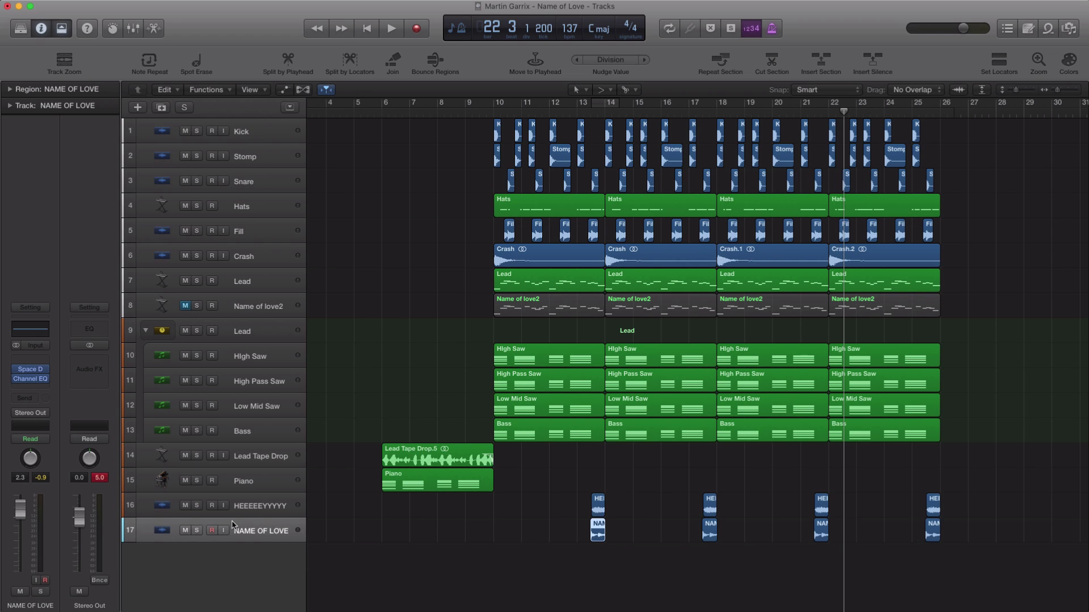
Select the Kick, Name of love2 and High Saw tracks in turn and play the rest of the drop past bar 26.
key(Up)
click(269, 133)
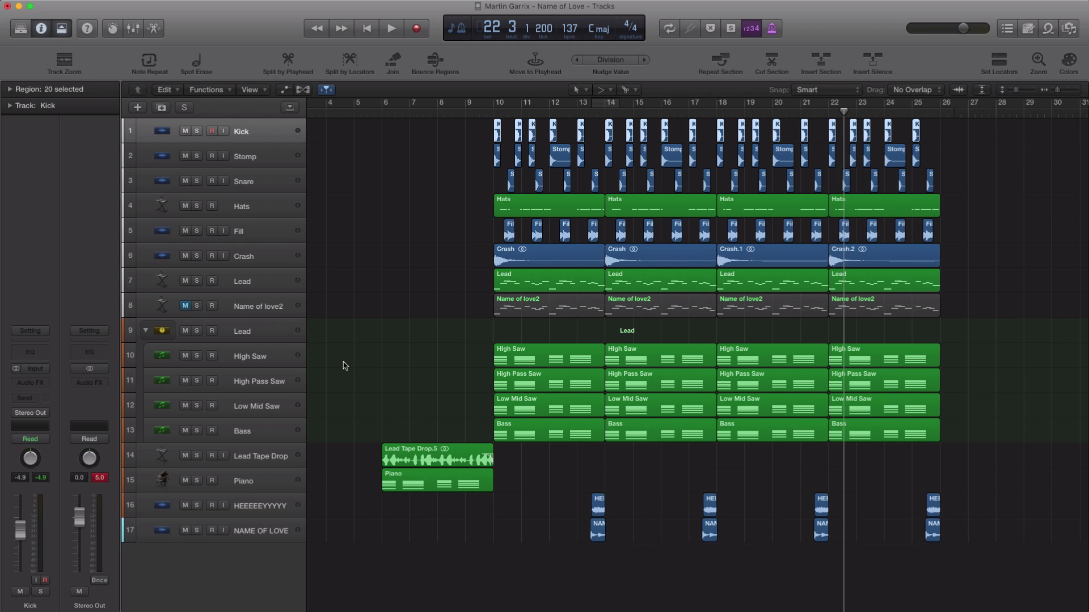
click(269, 307)
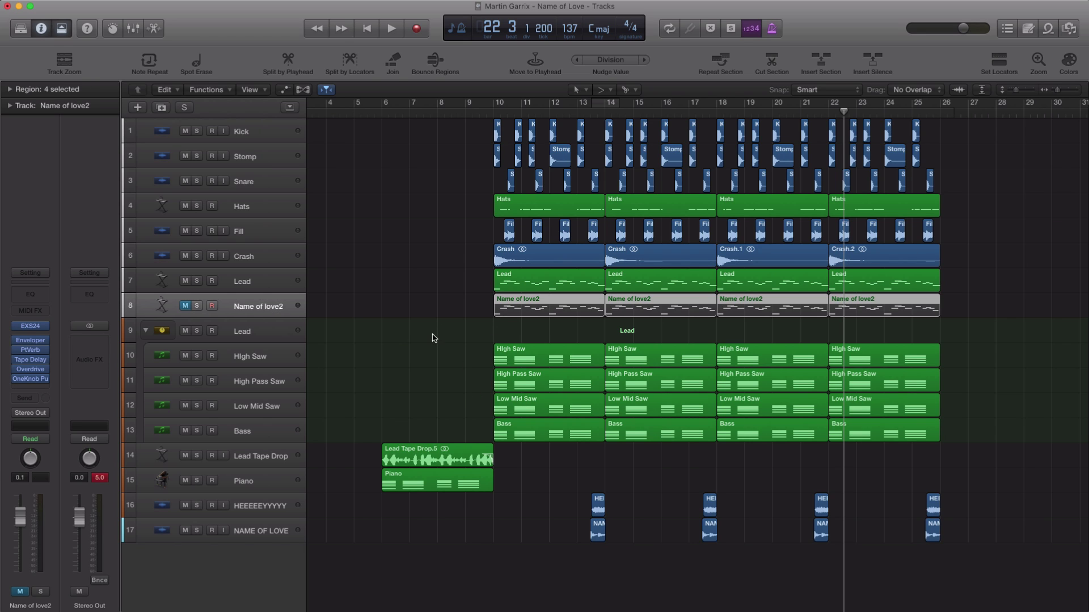
click(256, 362)
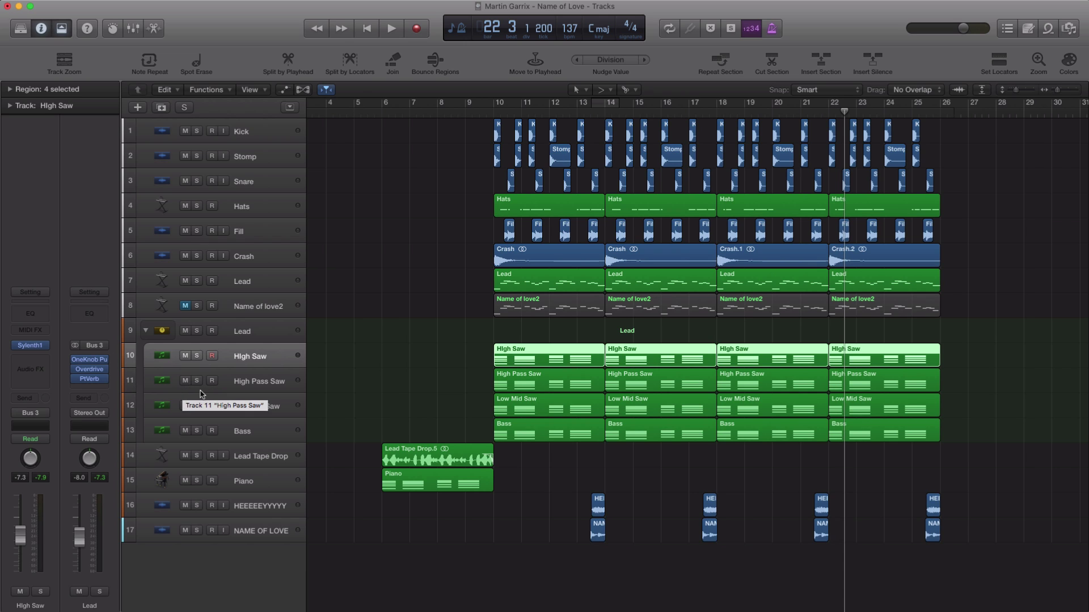
key(space)
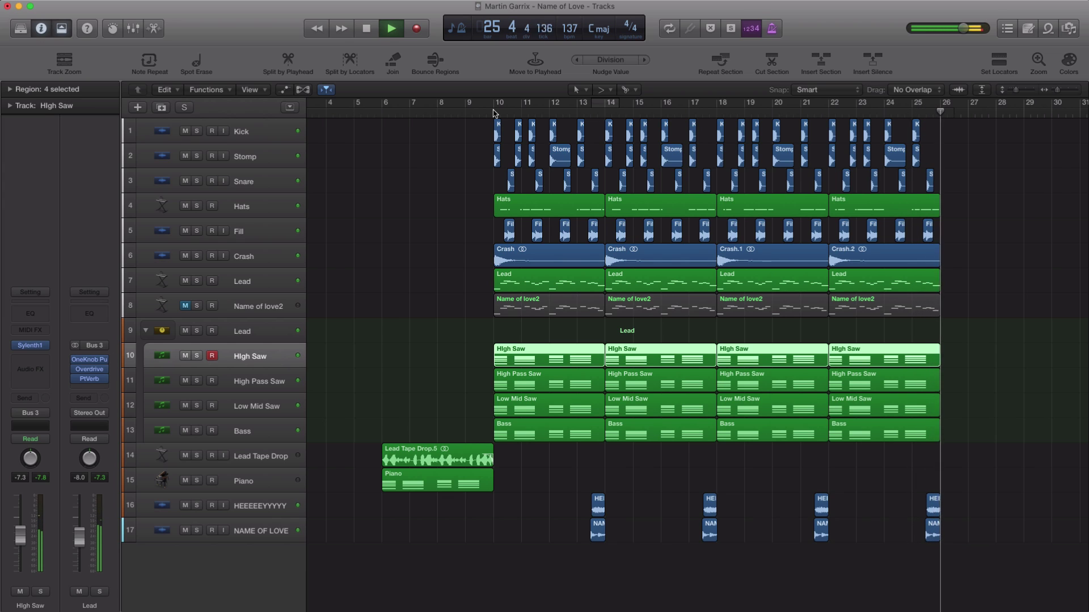
key(space)
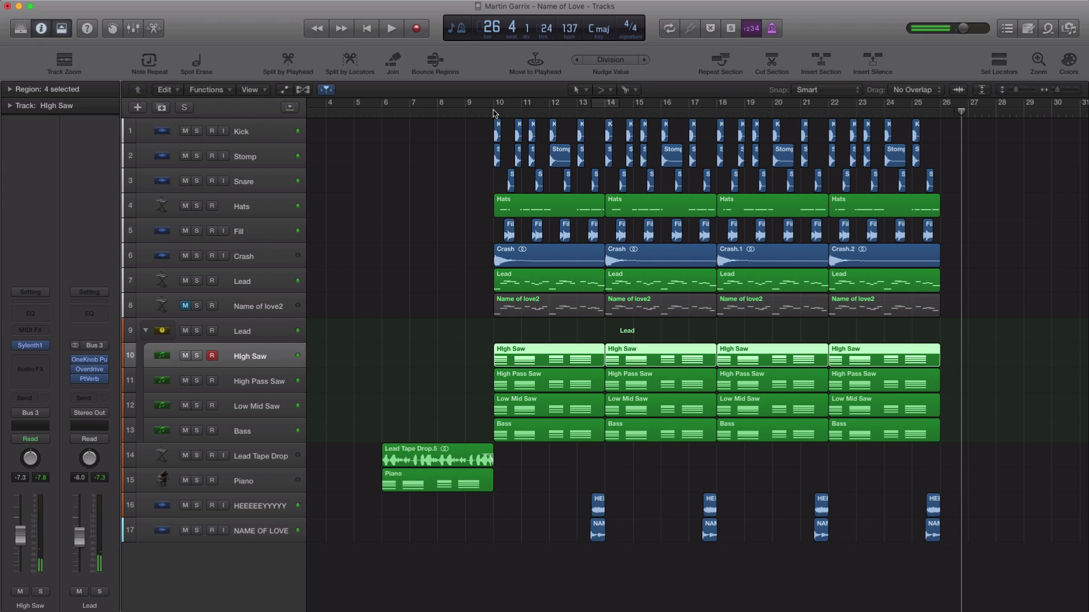